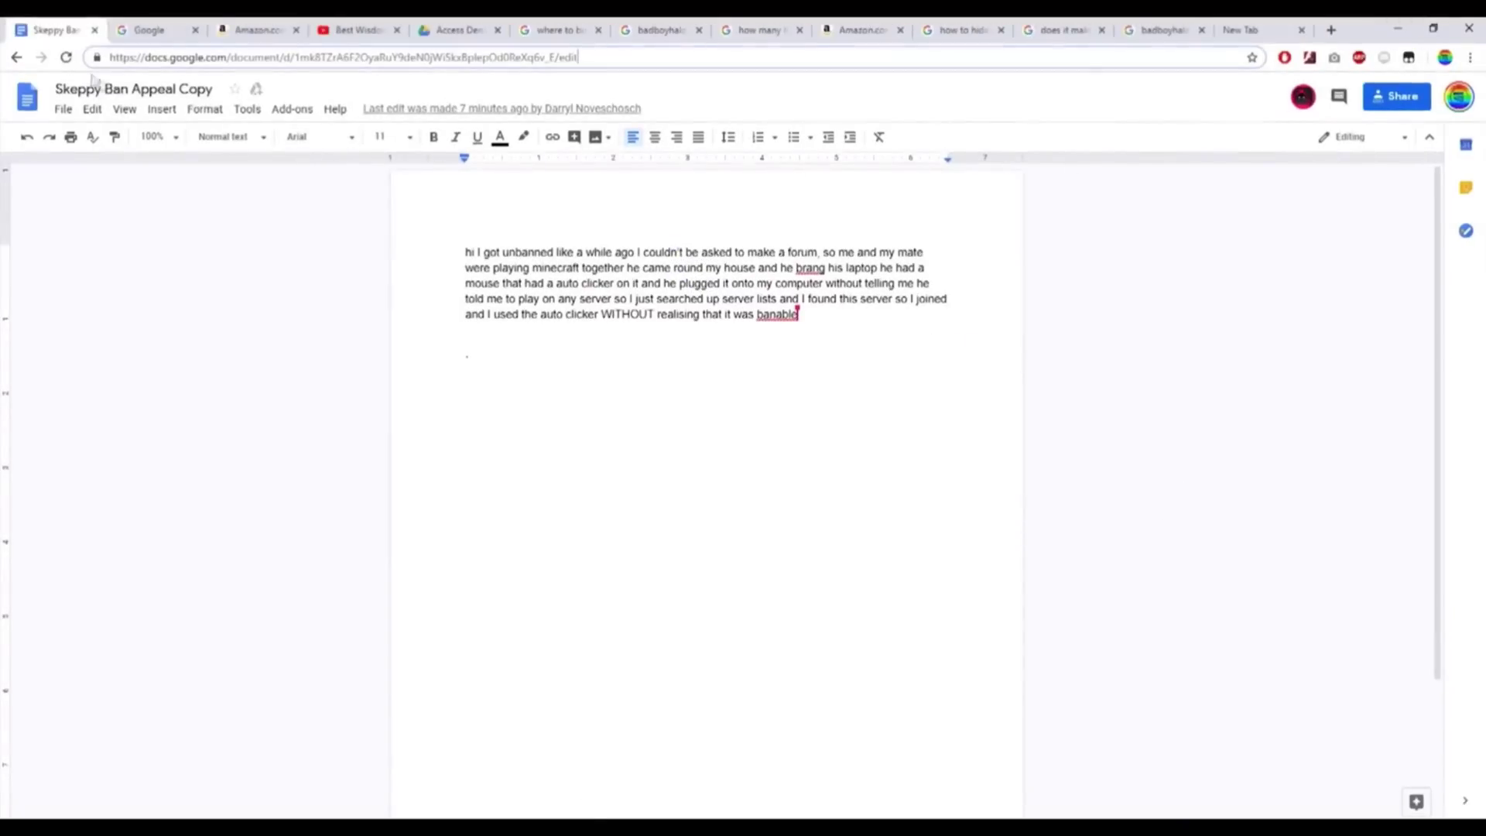
Glance at the Google search tab, return to the Skeppy Ban Appeal document, then minimize Chrome.
left_click(146, 29)
left_click(93, 31)
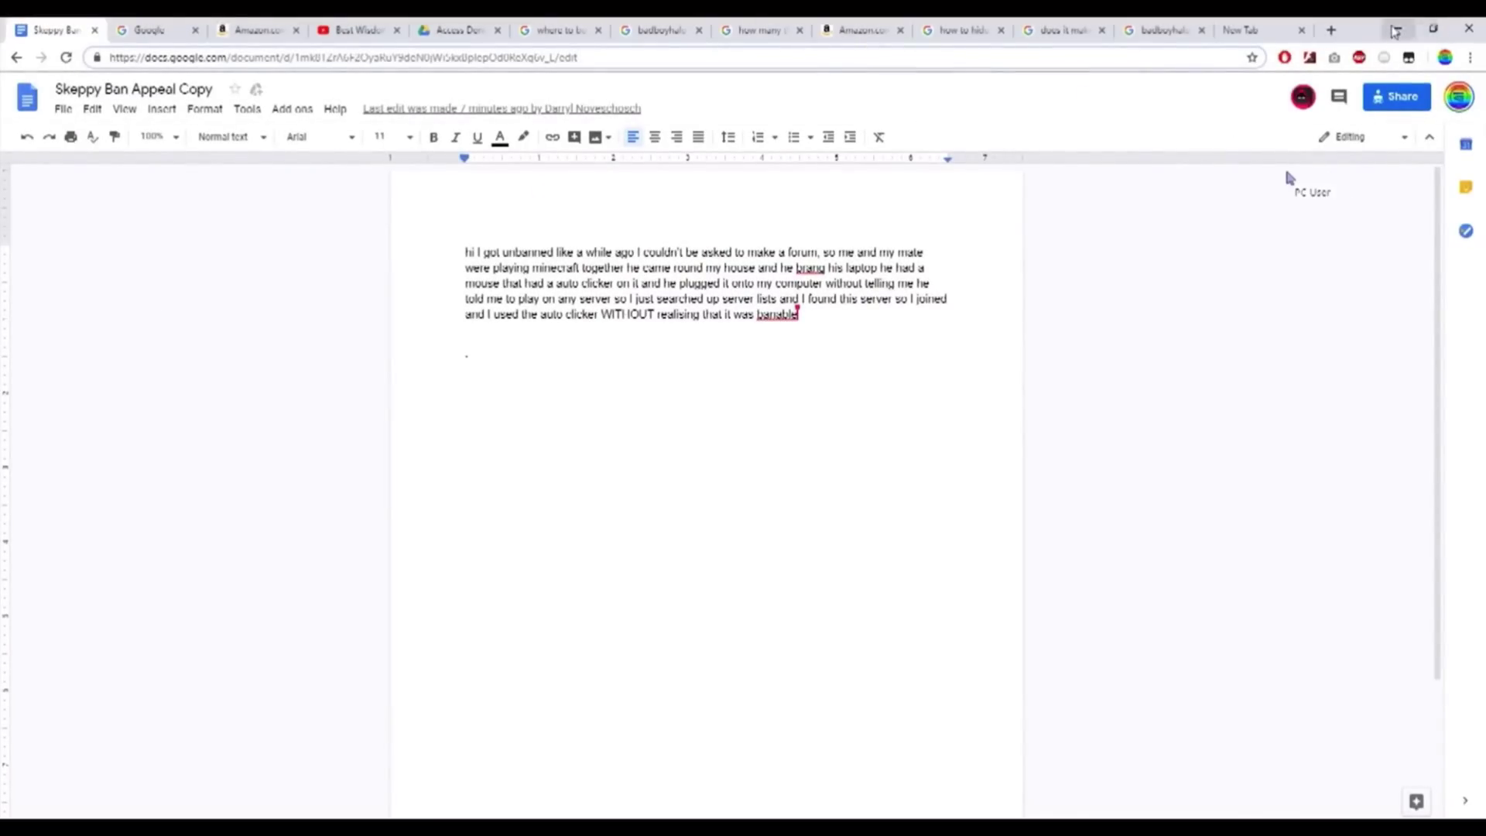
left_click(1397, 28)
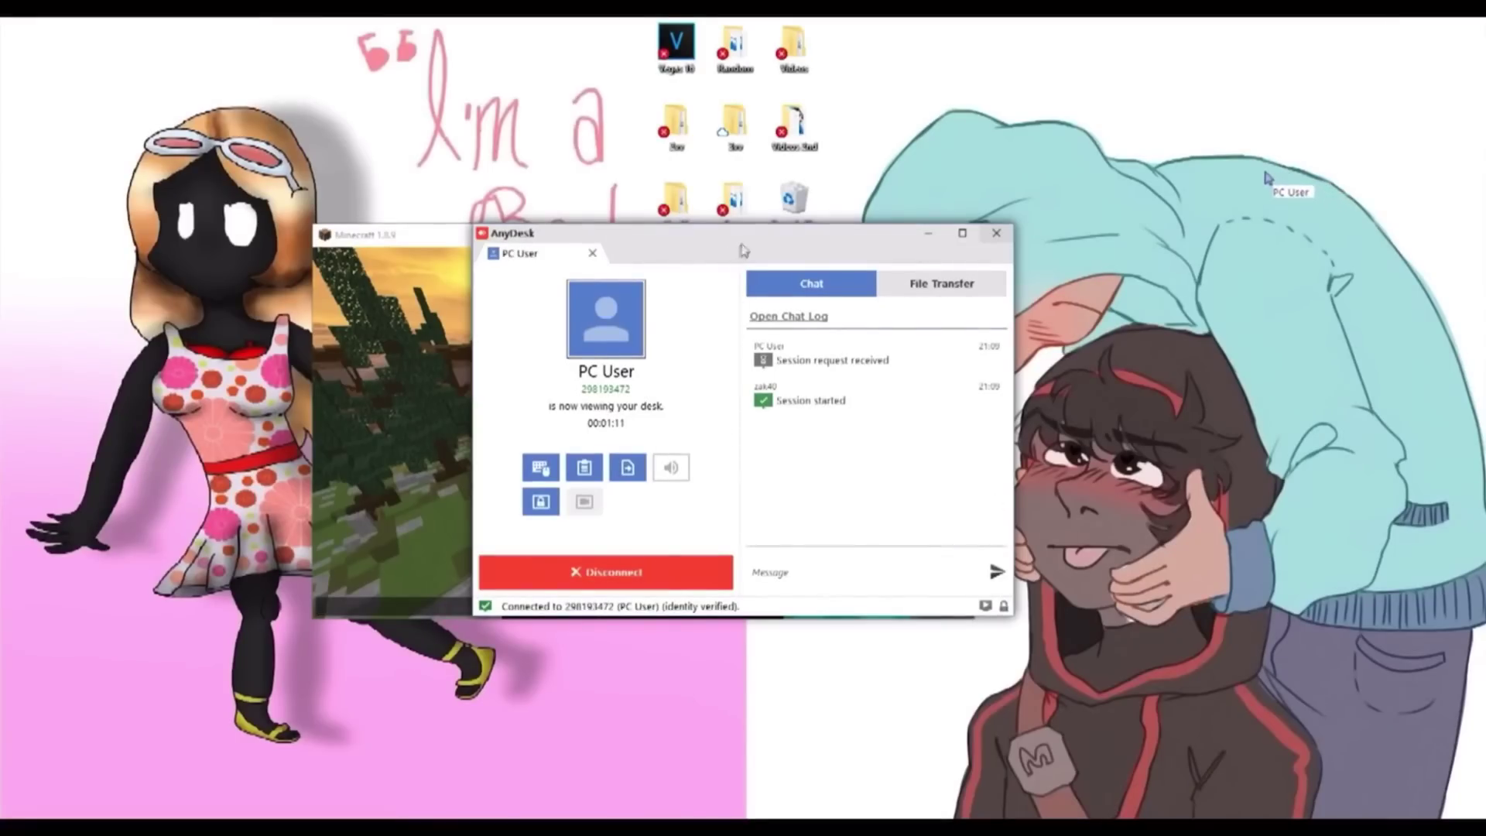
Minimize the Minecraft window and open the 'cute furry girls' folder on the desktop.
mouse_move(734, 238)
left_mouse_down()
mouse_move(764, 369)
mouse_move(1002, 259)
mouse_move(1017, 273)
mouse_move(1475, 151)
left_mouse_up()
left_click(885, 236)
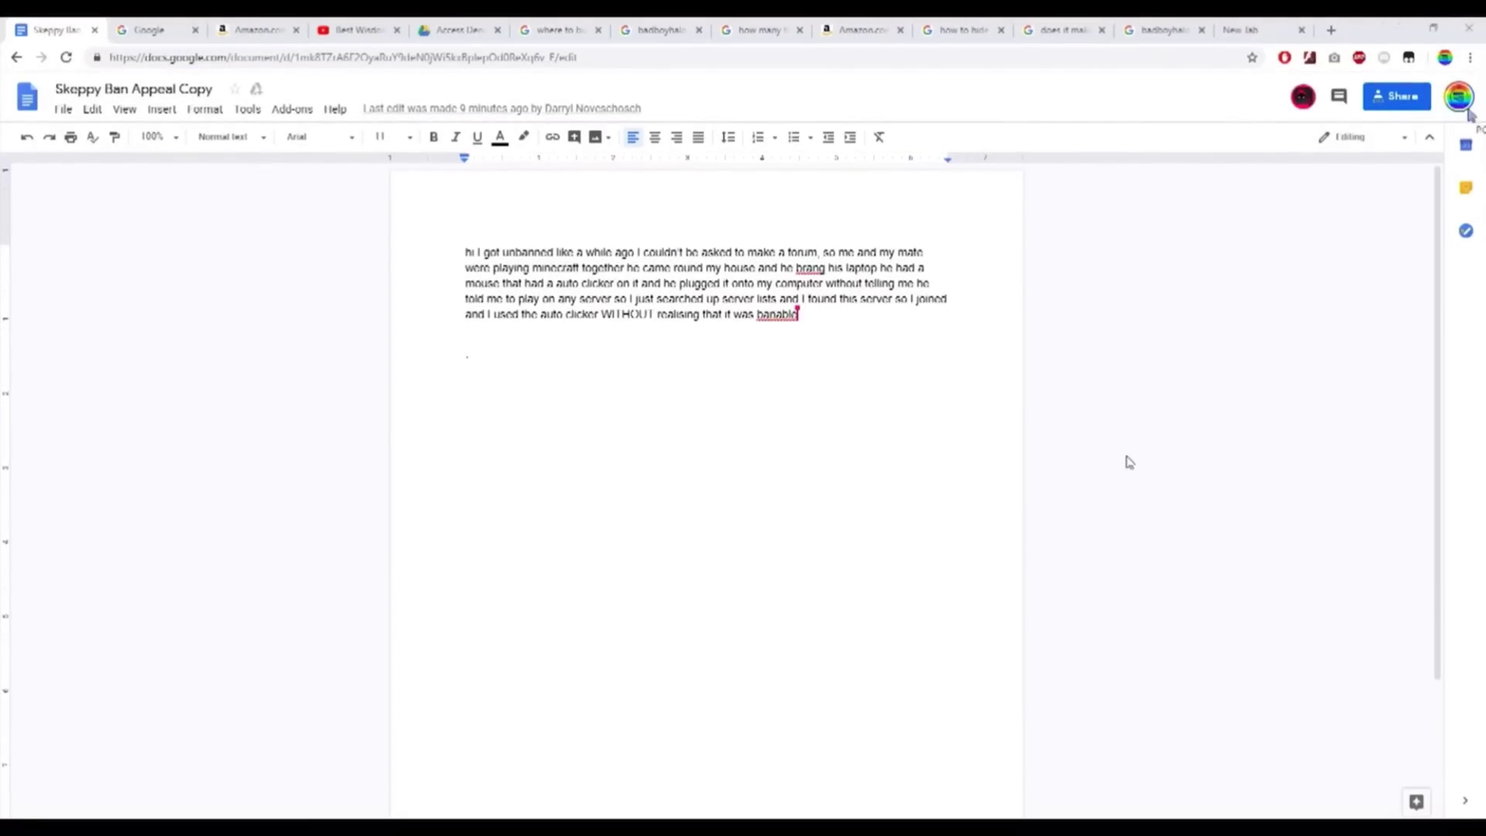
left_click(1399, 33)
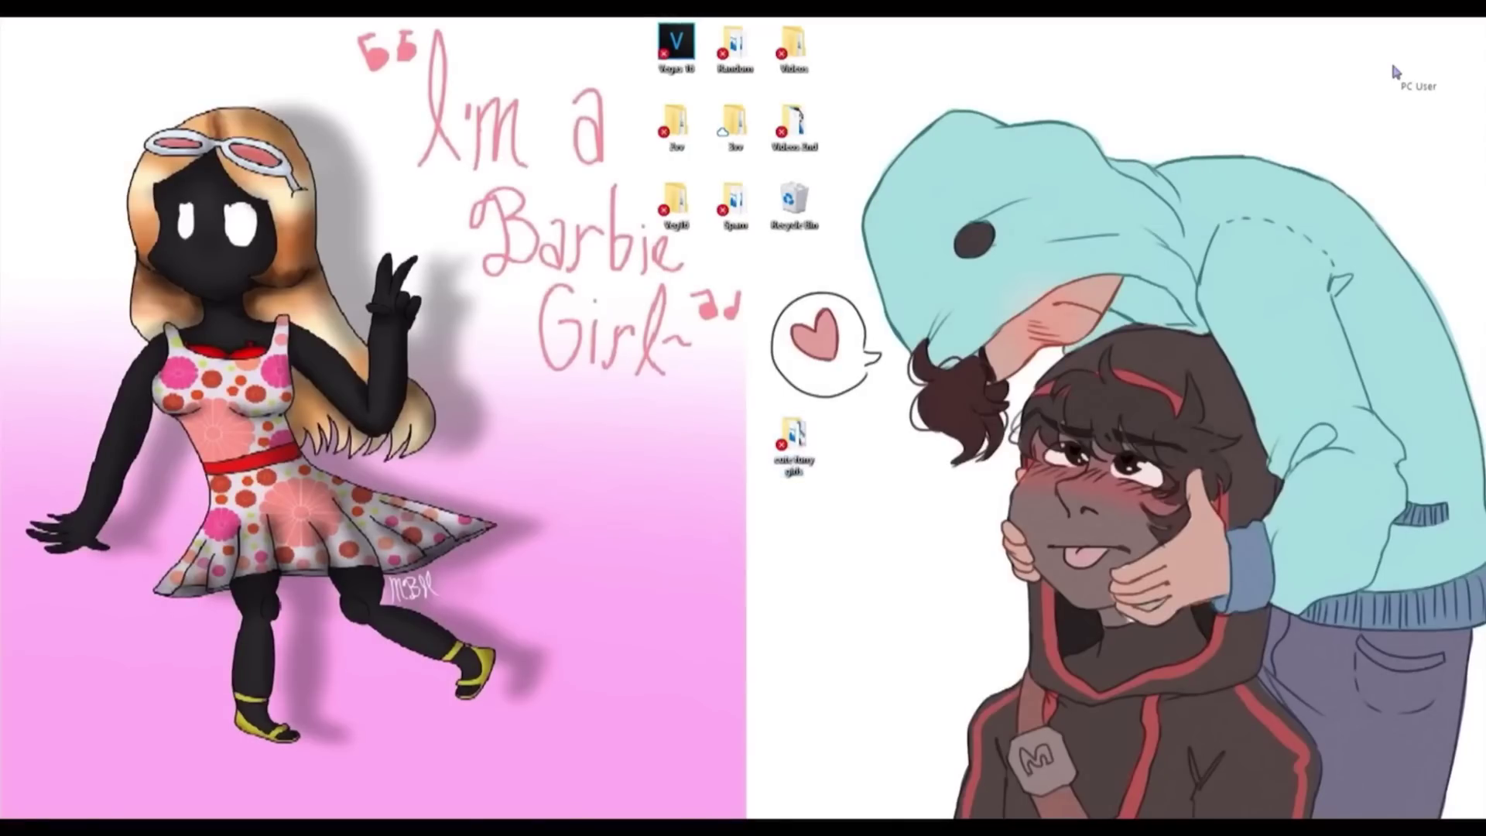
double_click(793, 441)
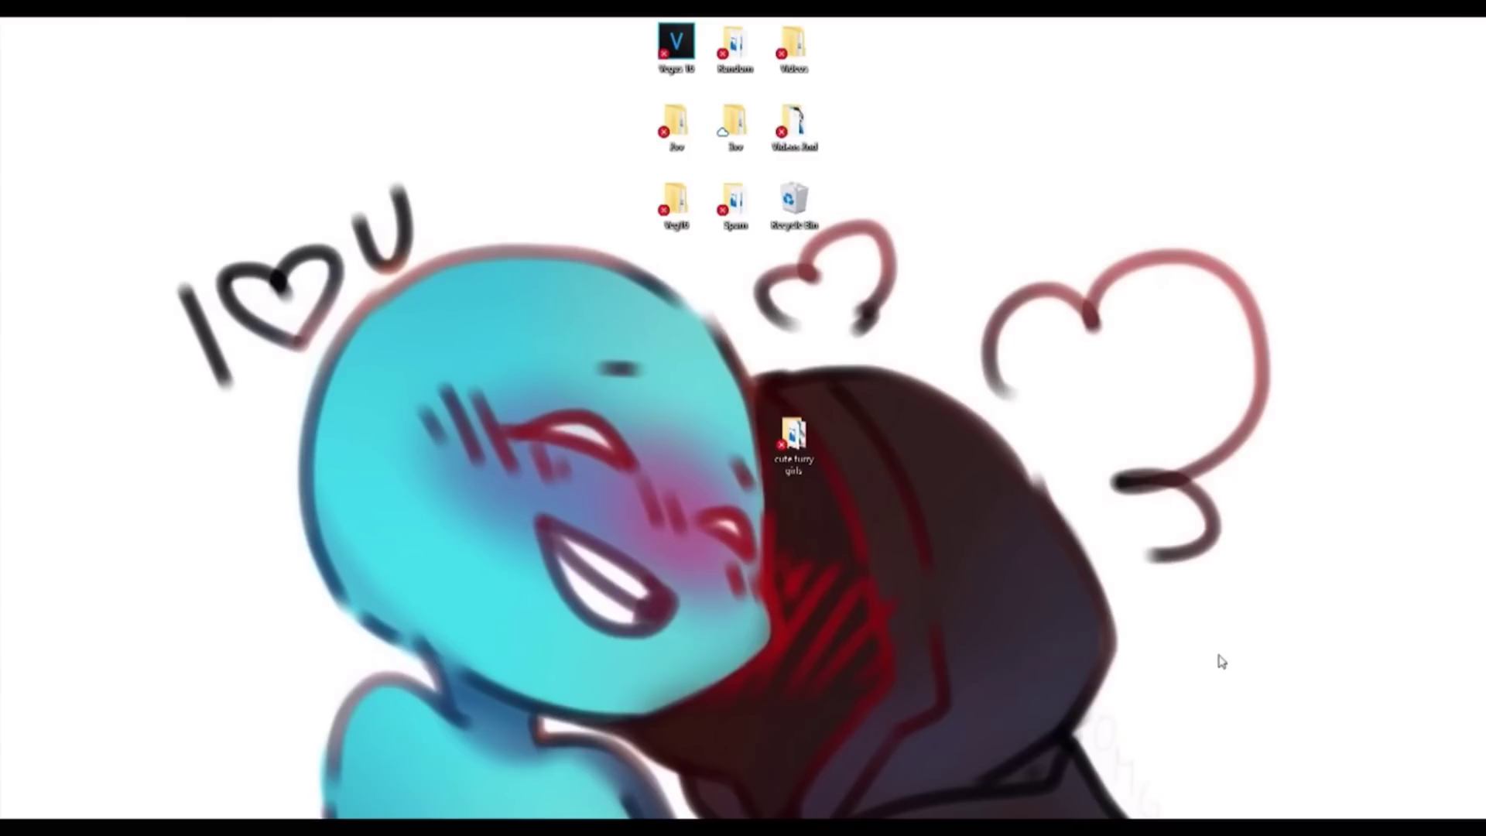
Open the 'cute furry girls' folder and preview the lol image in Photos.
double_click(807, 449)
double_click(428, 317)
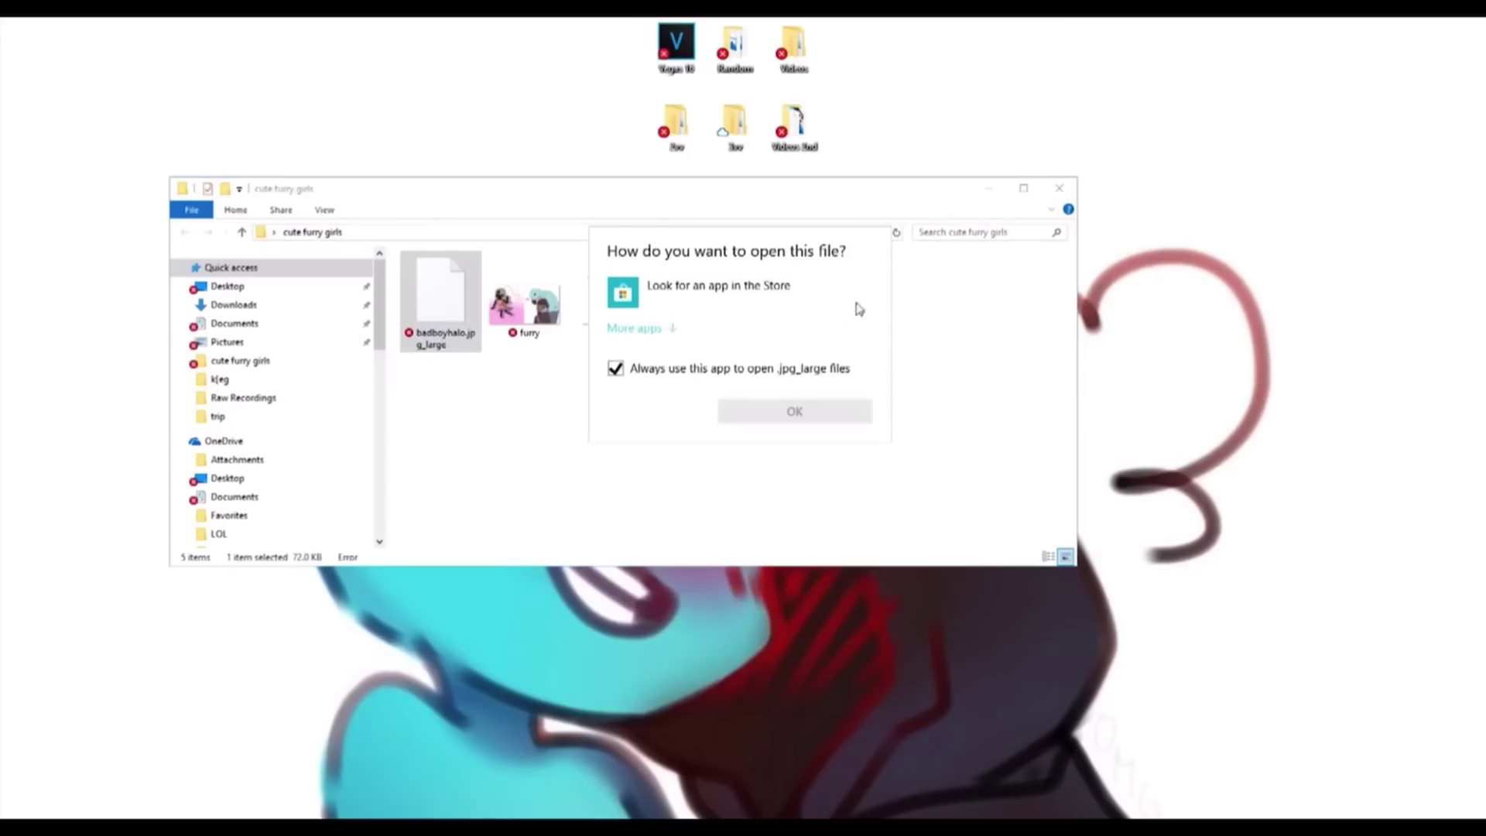
left_click(942, 391)
double_click(774, 298)
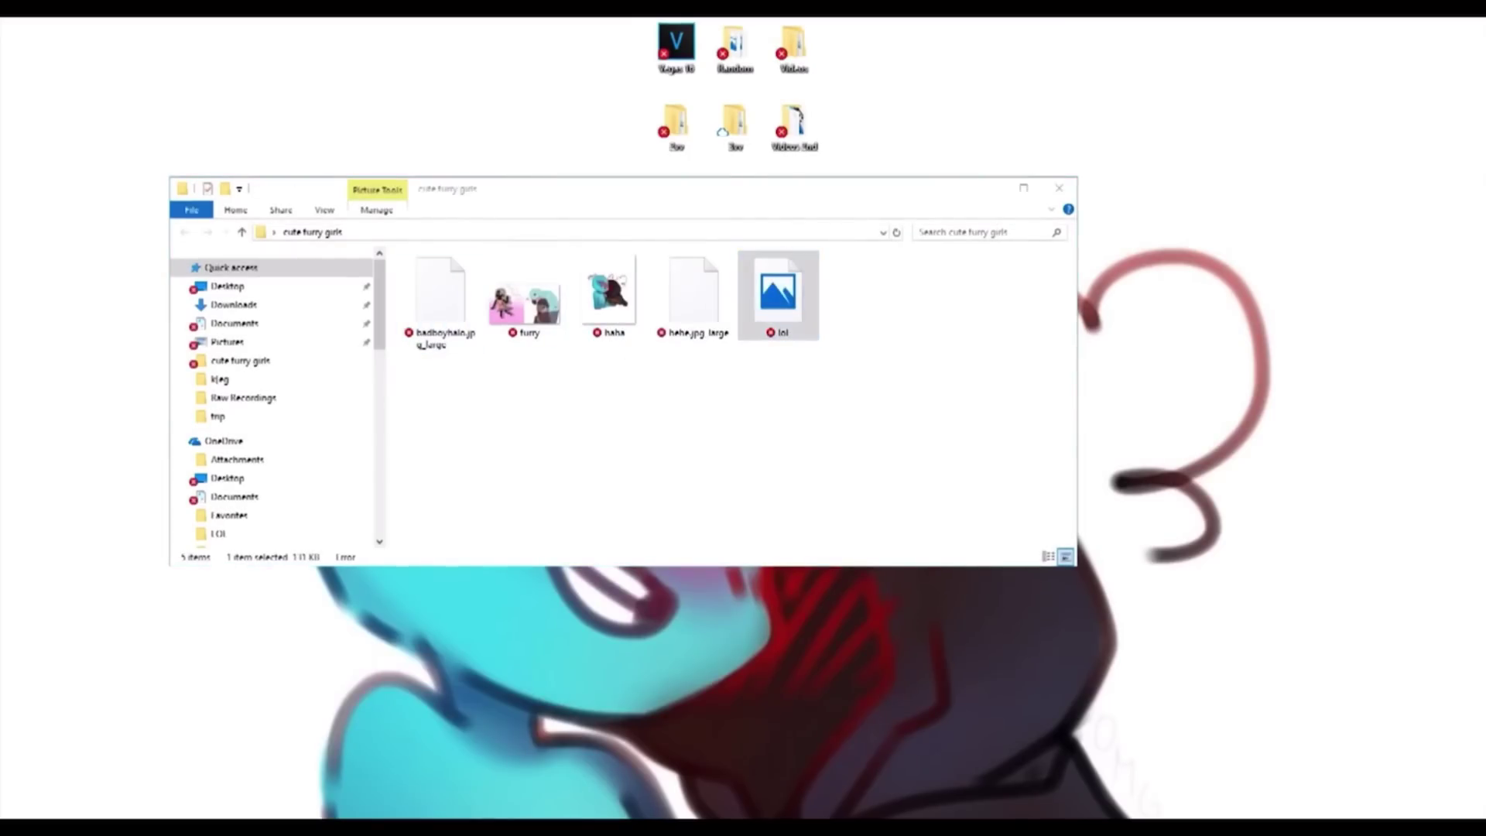
left_click_drag(782, 103, 681, 160)
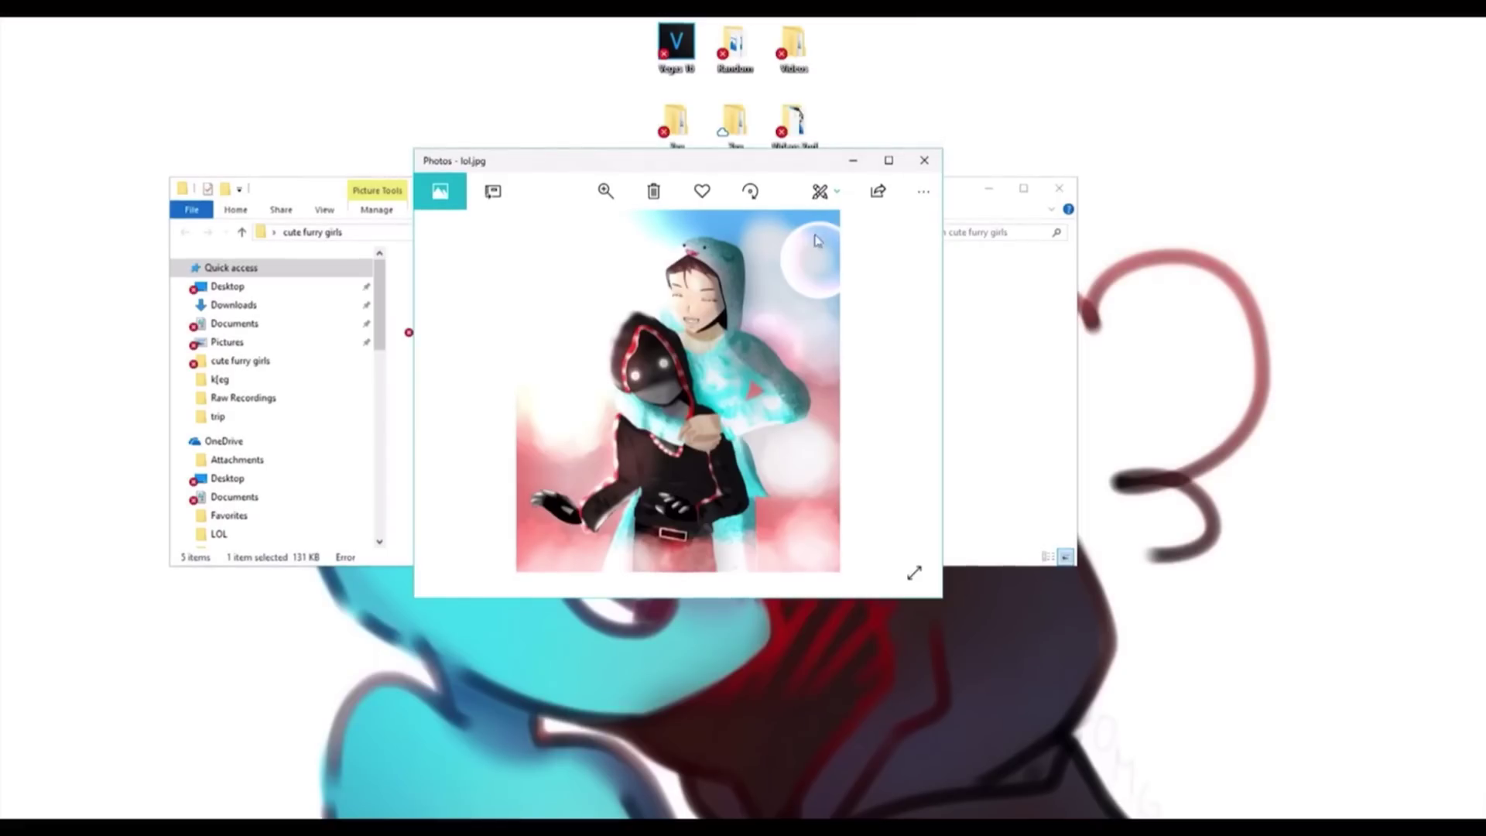
left_click(924, 160)
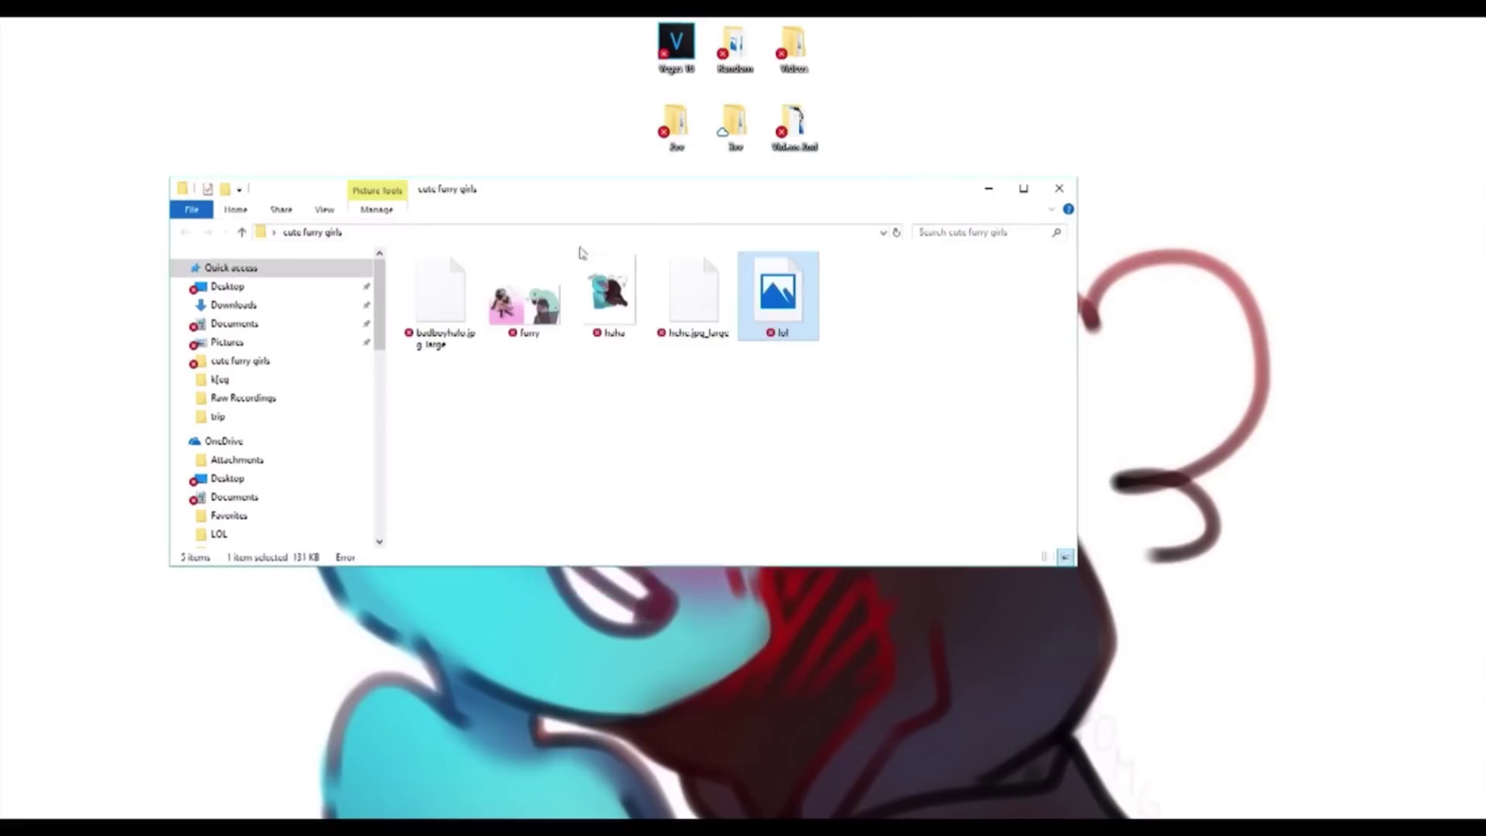
Close the folder window and rename the desktop folder to 'backgrounds'.
left_click(1060, 189)
left_click(793, 436)
key("F2")
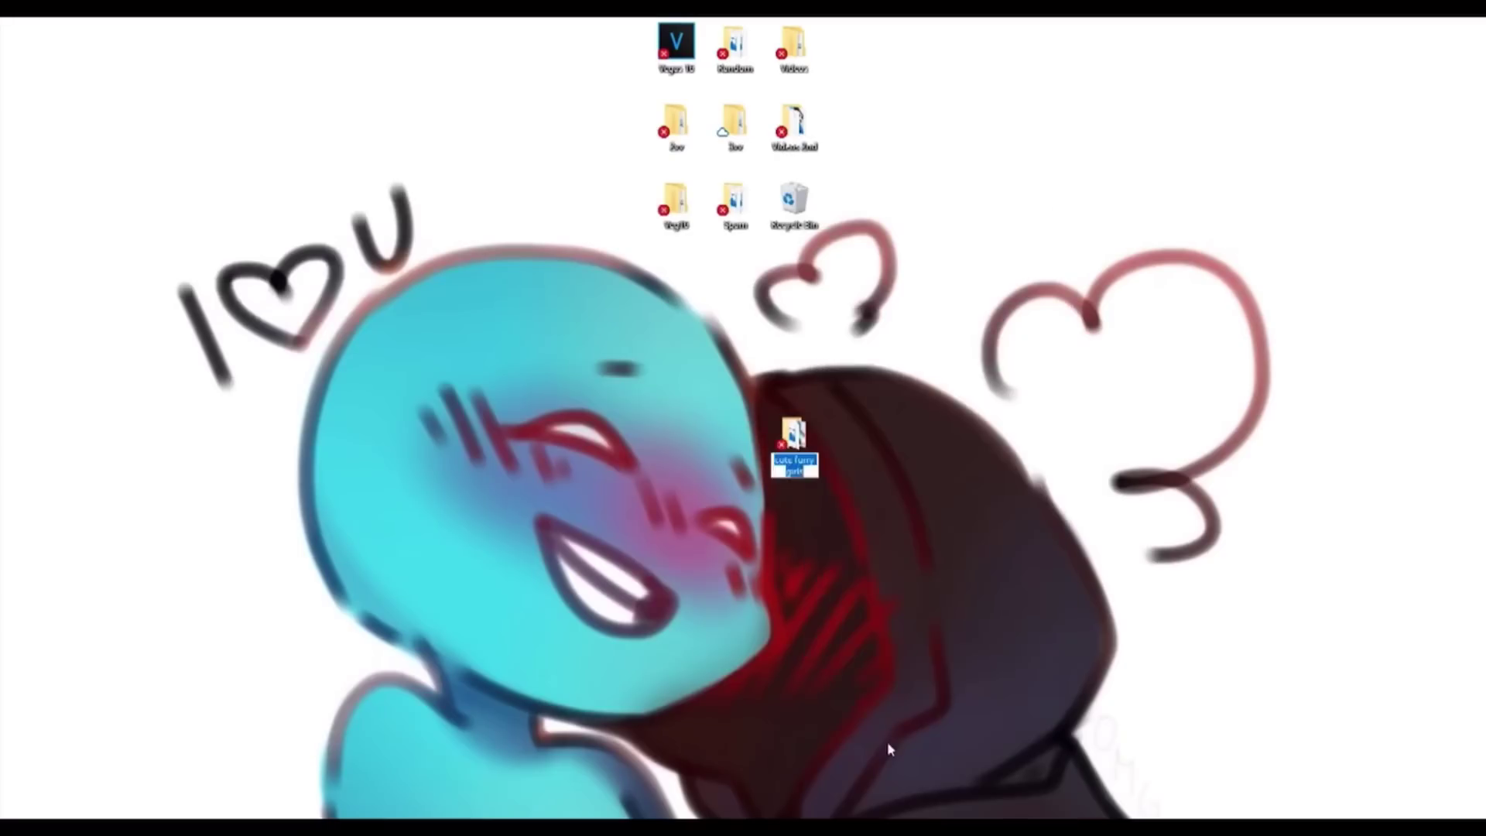
type("backgrdunds")
key("Return")
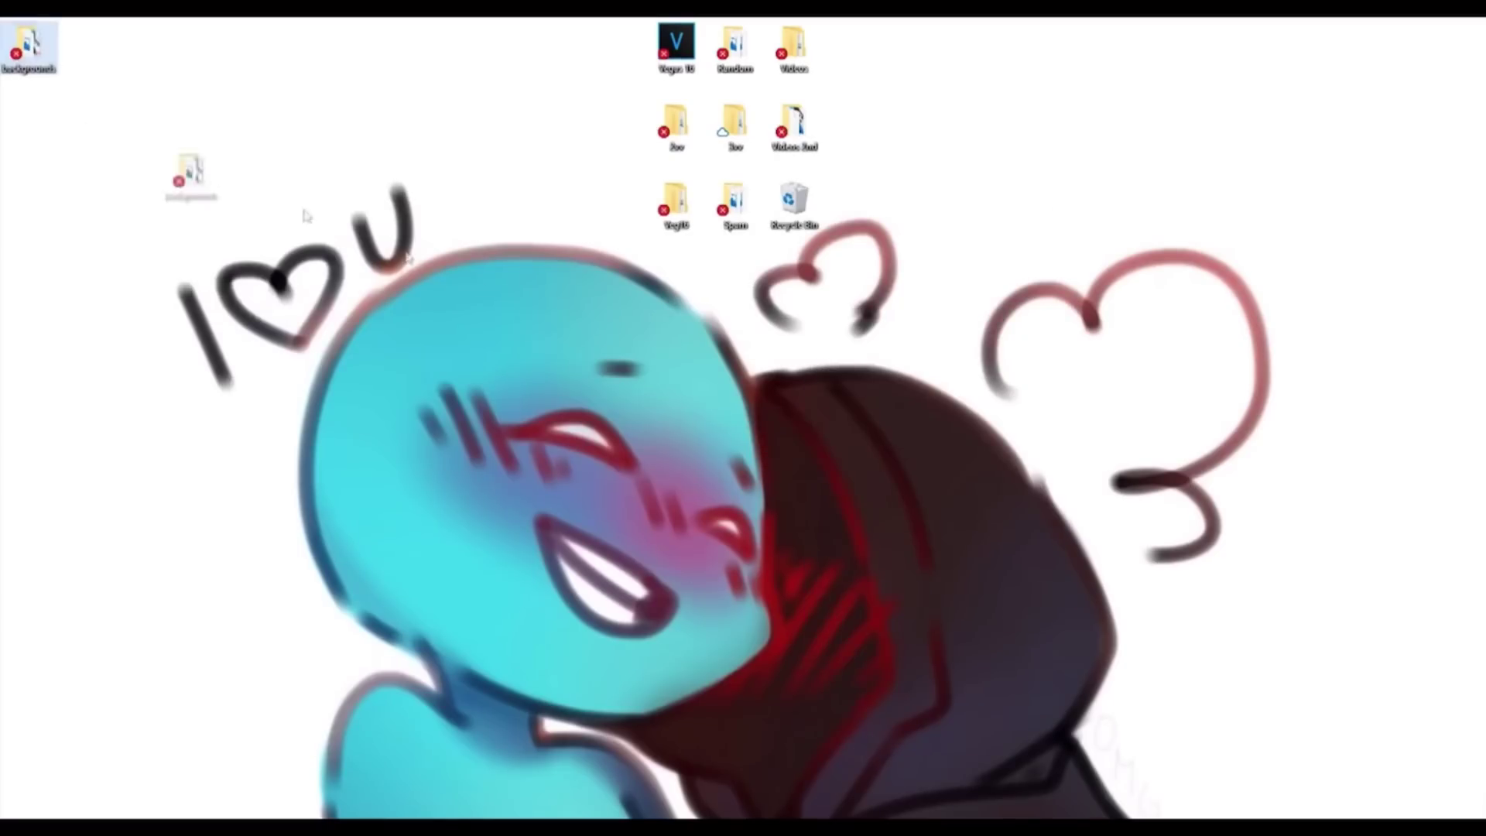
left_click(934, 449)
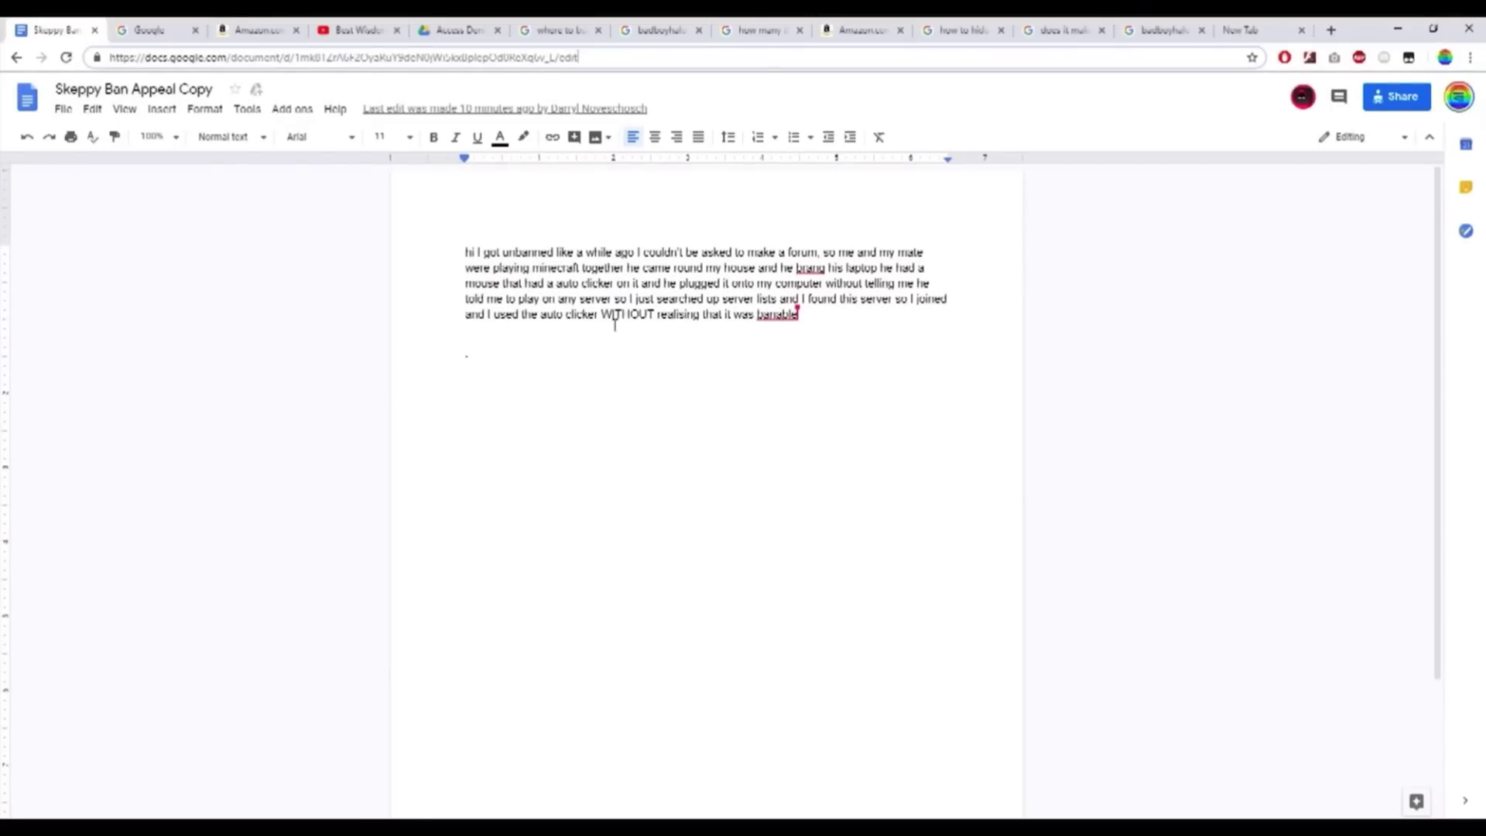
left_click(1397, 29)
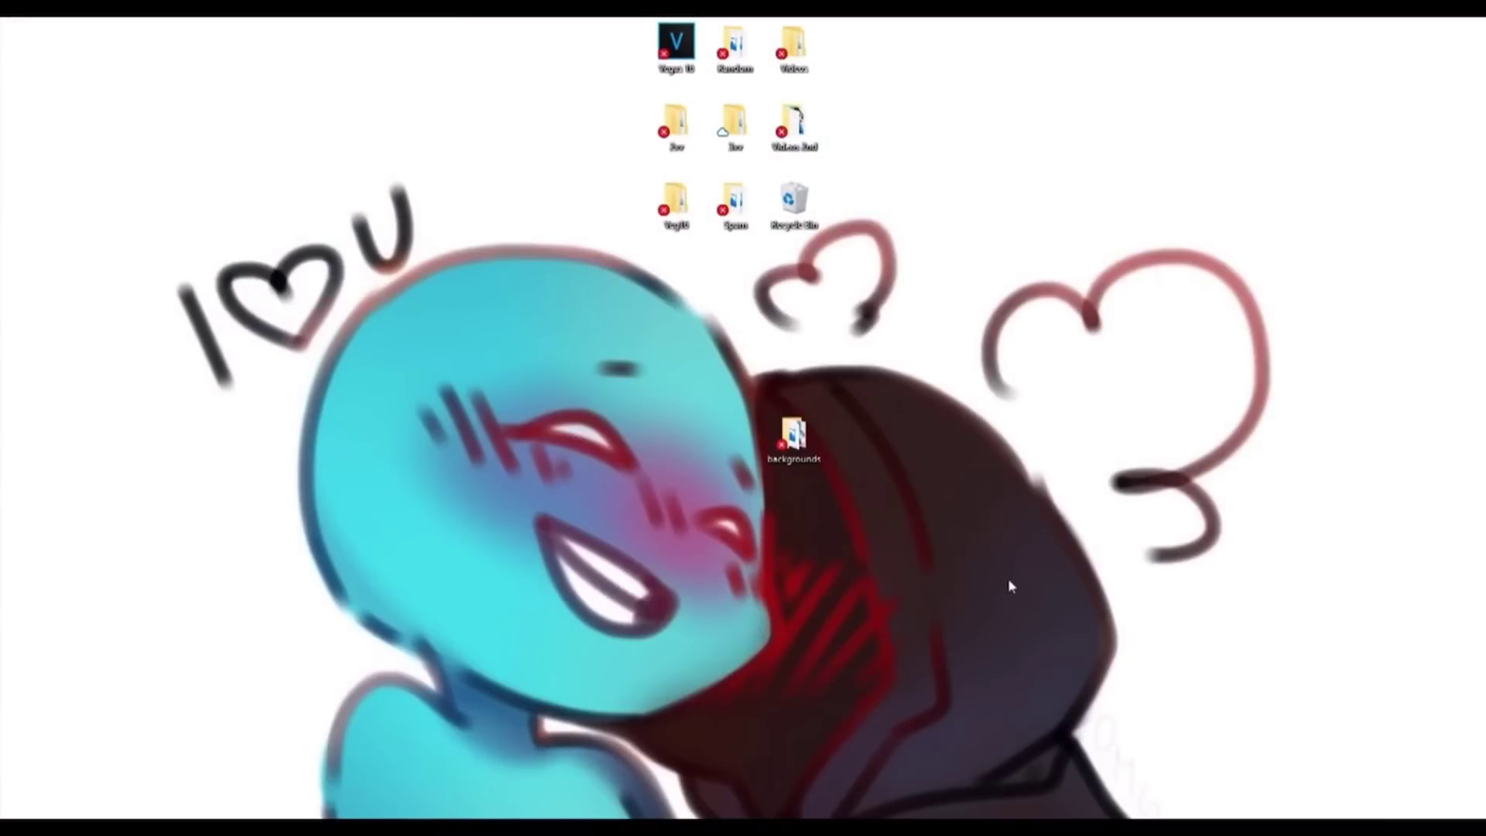
Open the lol image from the backgrounds folder and bring up its options.
double_click(817, 438)
double_click(758, 329)
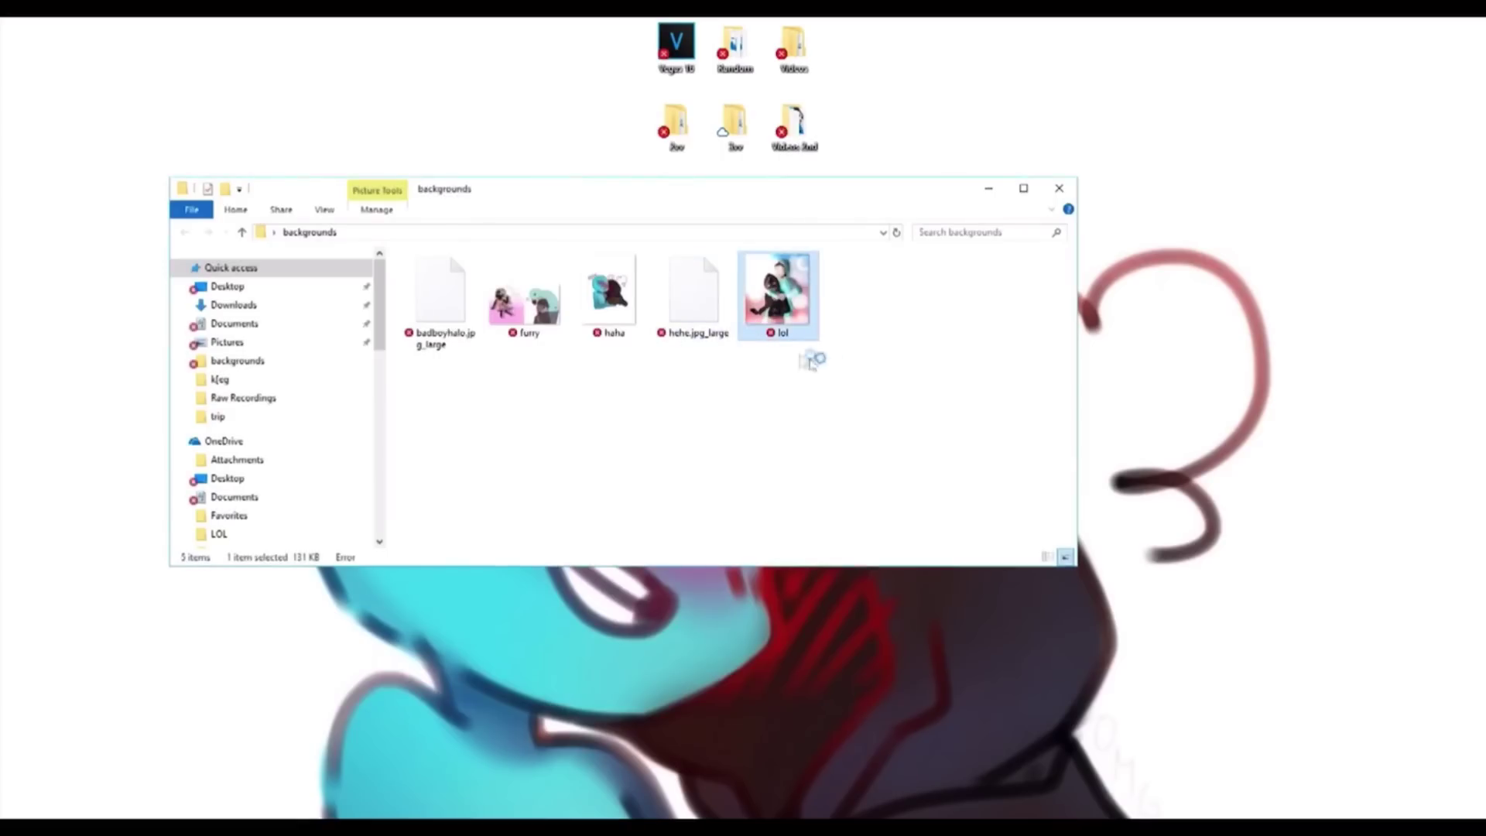
right_click(672, 403)
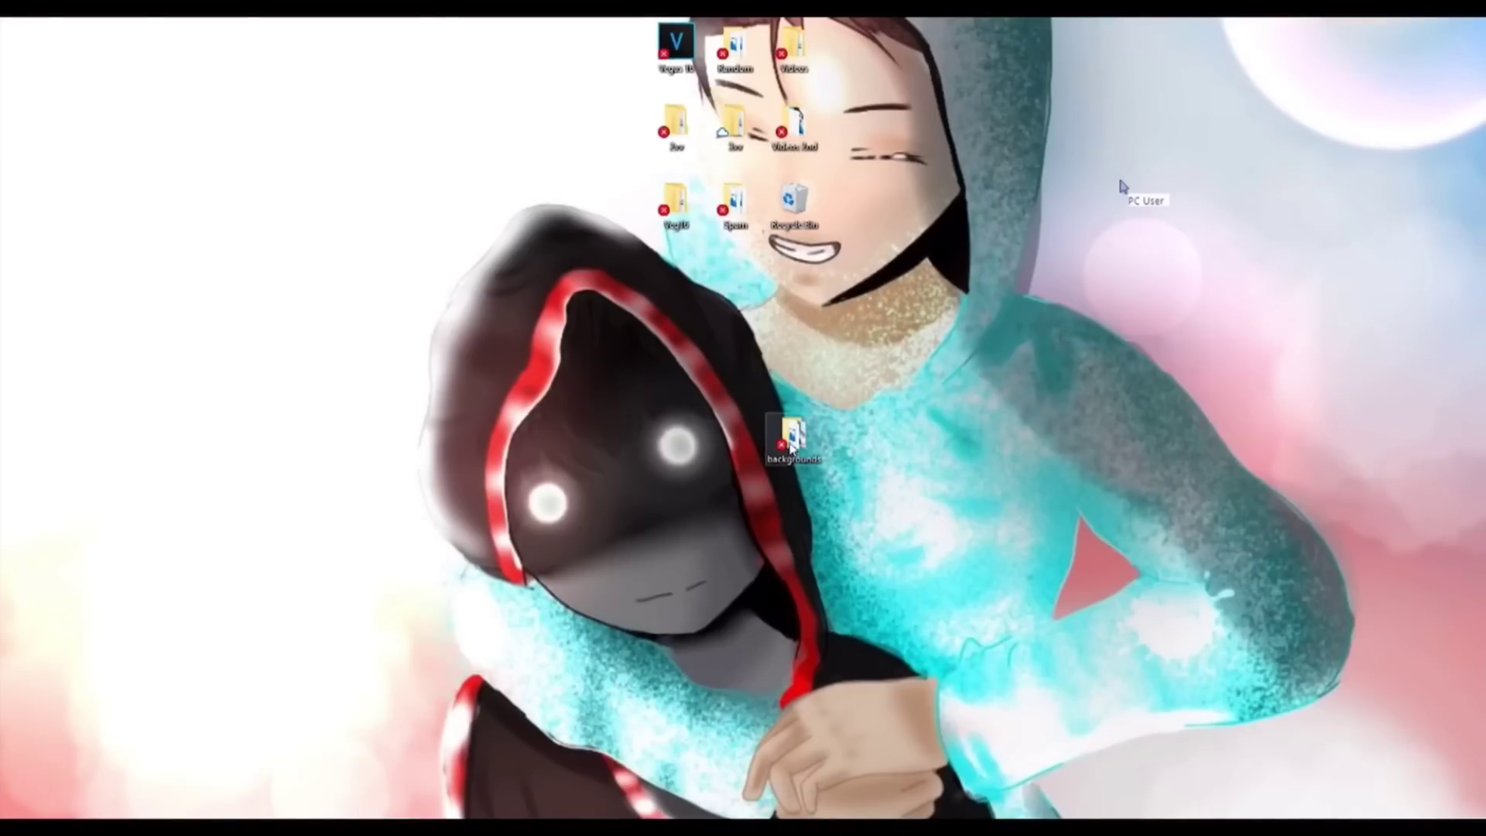
Move the backgrounds folder lower on the desktop, then show the wisdom-teeth video full screen.
left_click_drag(793, 436, 936, 243)
left_click_drag(805, 258, 852, 593)
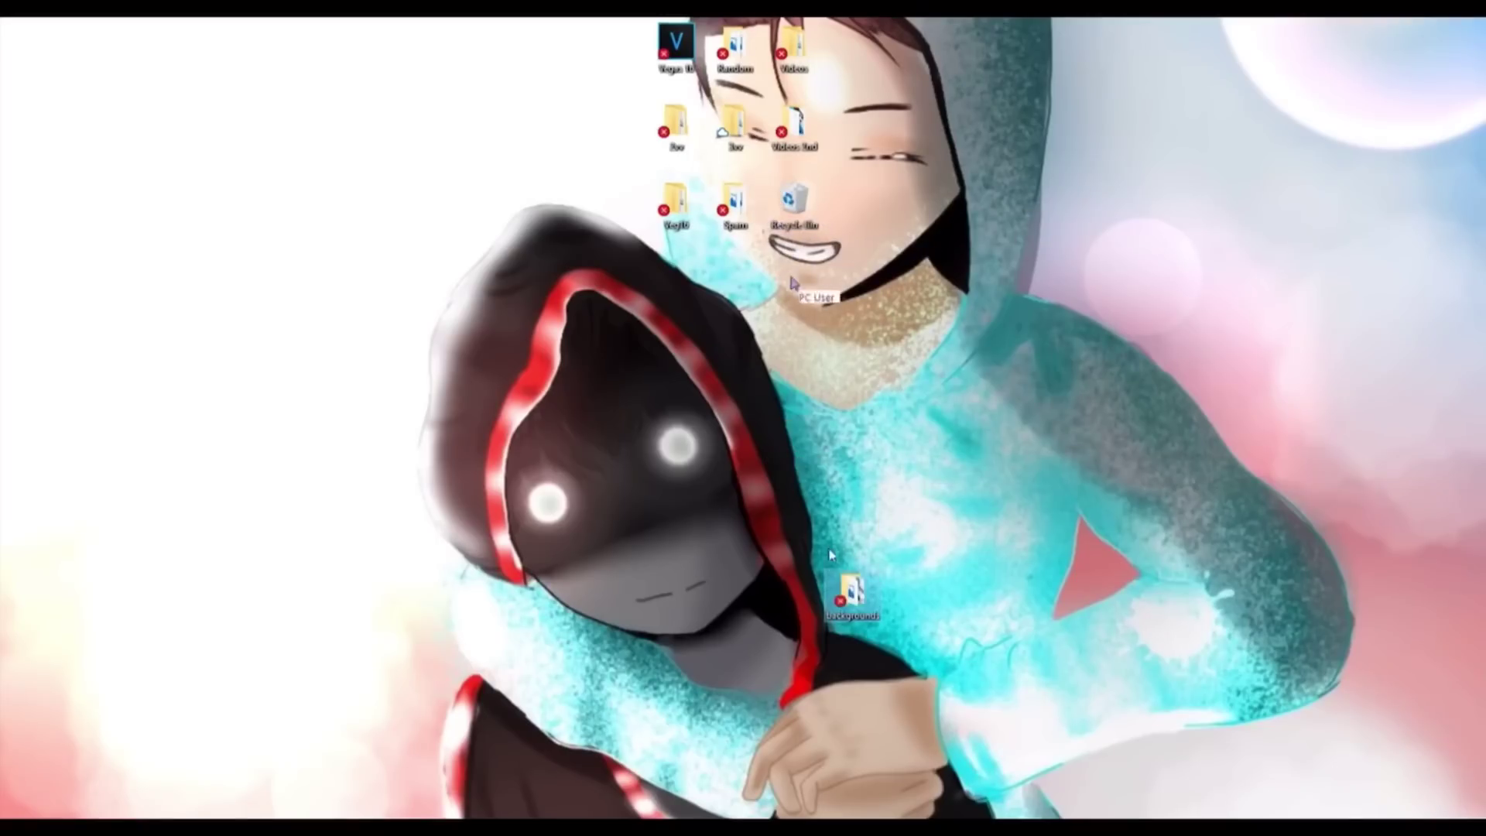
double_click(851, 593)
left_click(1060, 187)
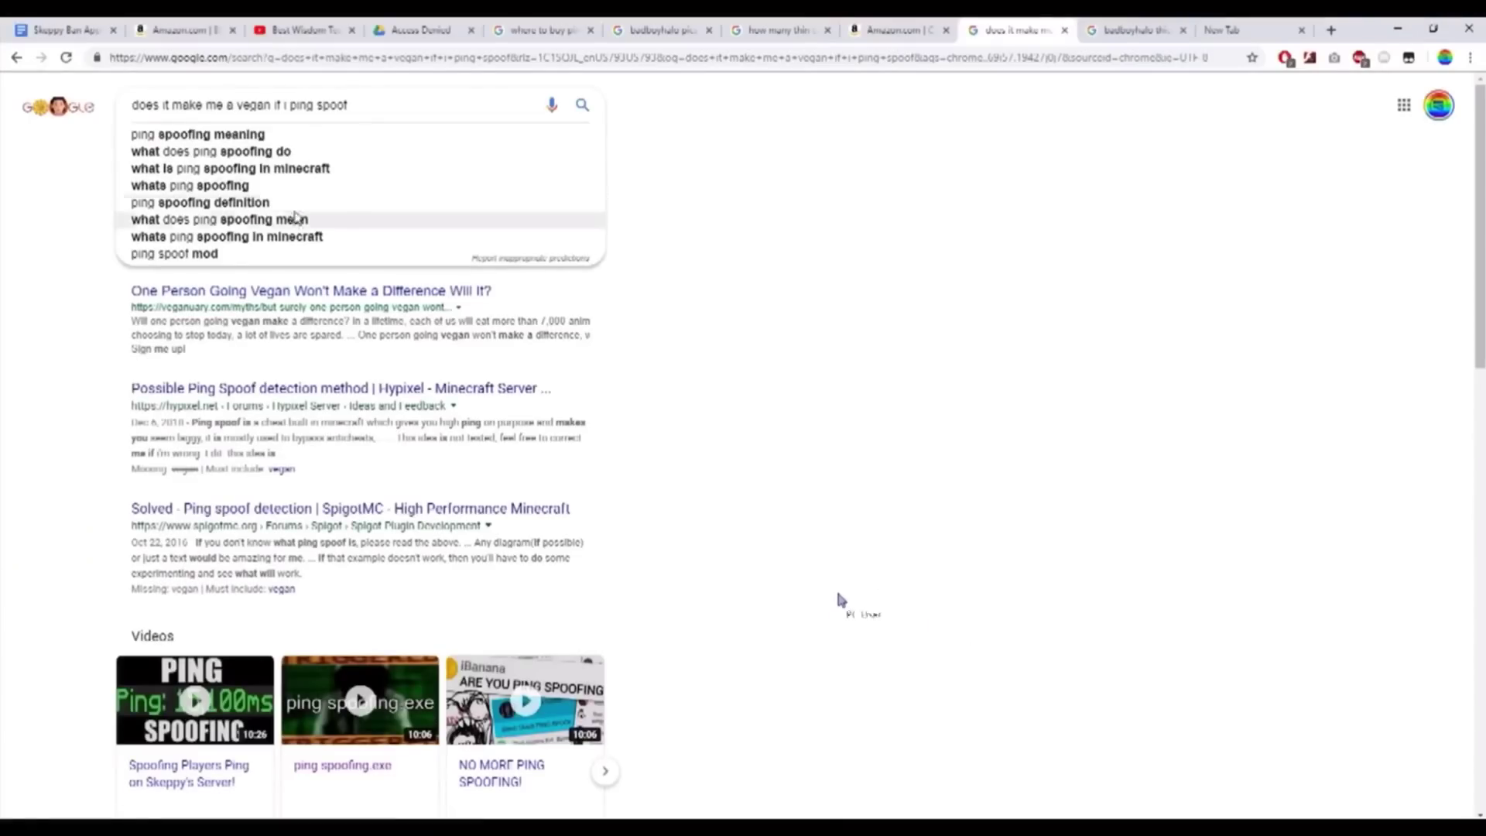
key("ctrl+3")
key("F11")
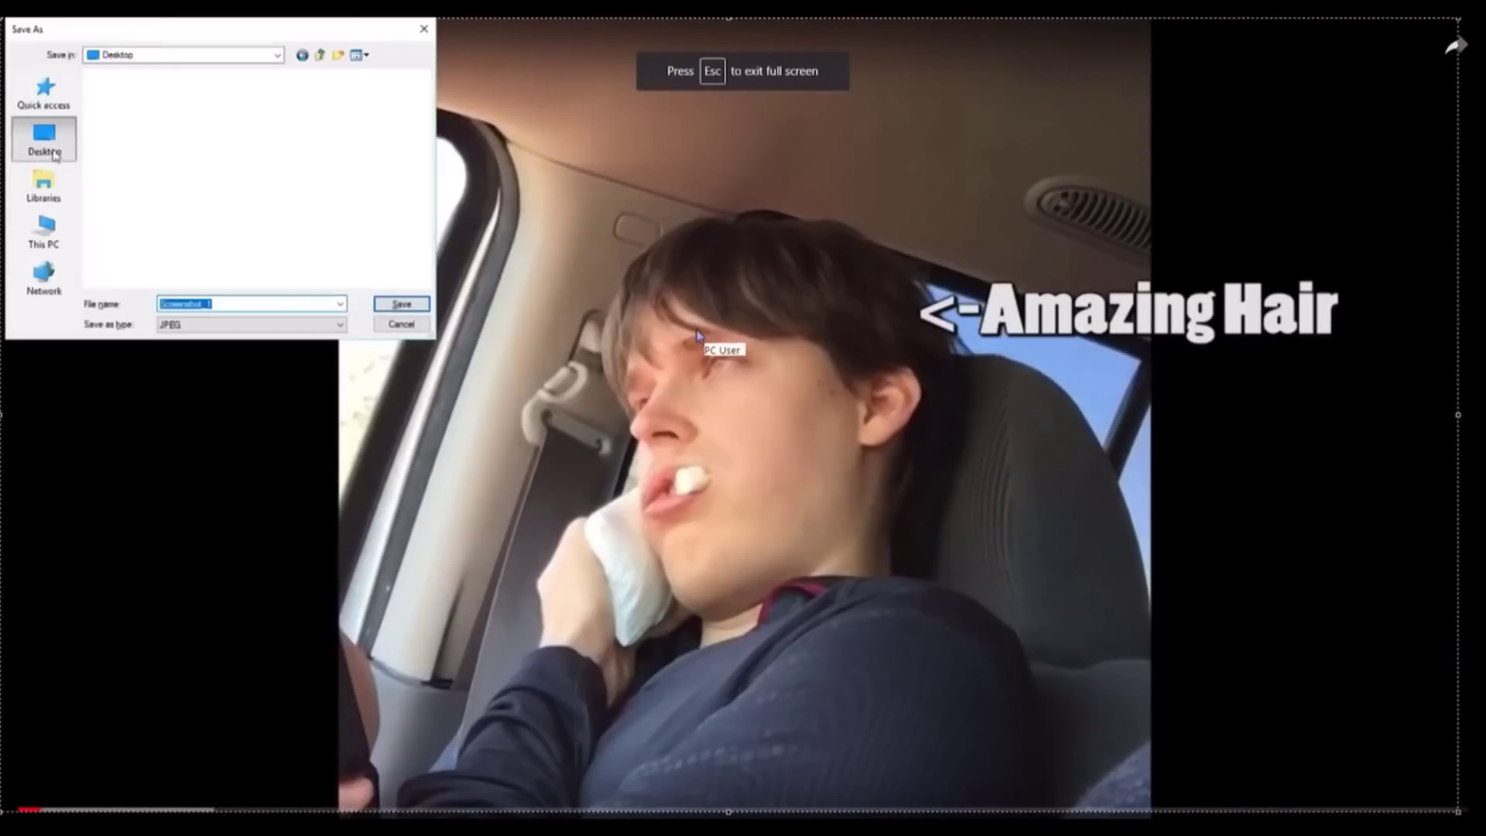
scroll(195, 274, "down", 3)
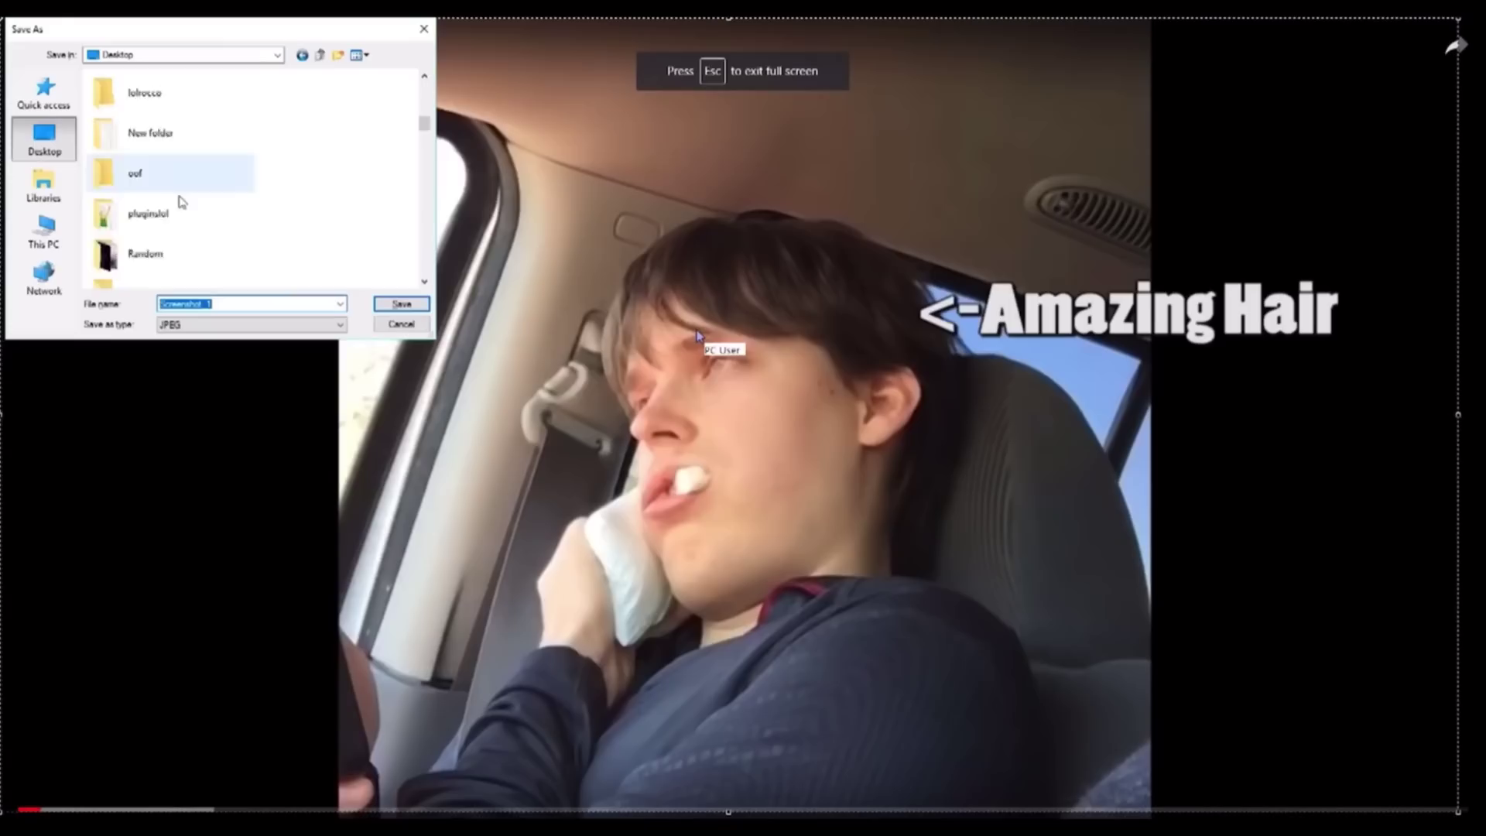
scroll(179, 199, "down", 3)
scroll(179, 203, "down", 3)
scroll(189, 232, "down", 2)
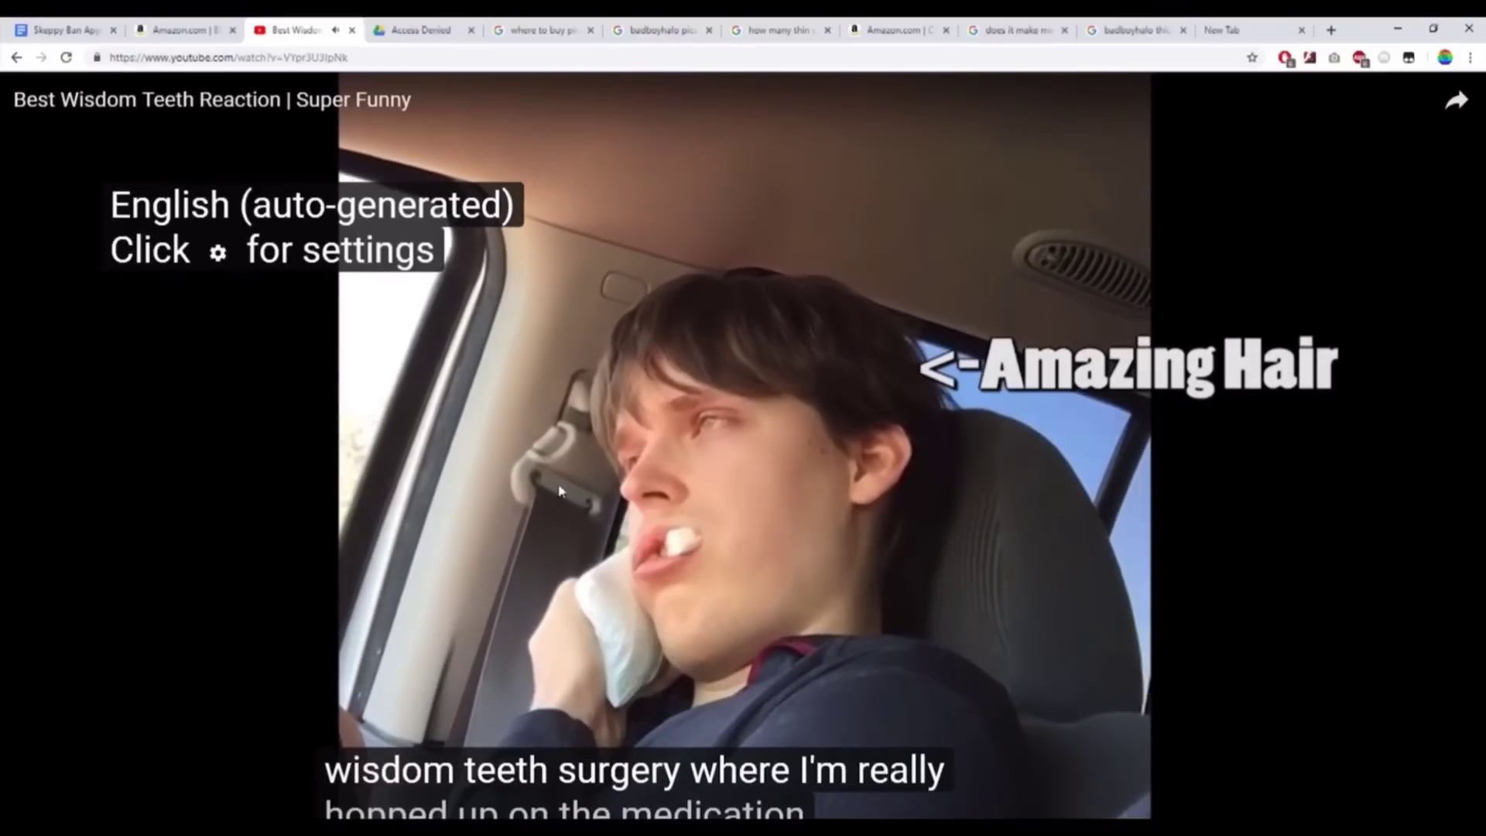
Find Screenshot_1 through Windows search and open it in Photos from its folder.
key("super")
key("super")
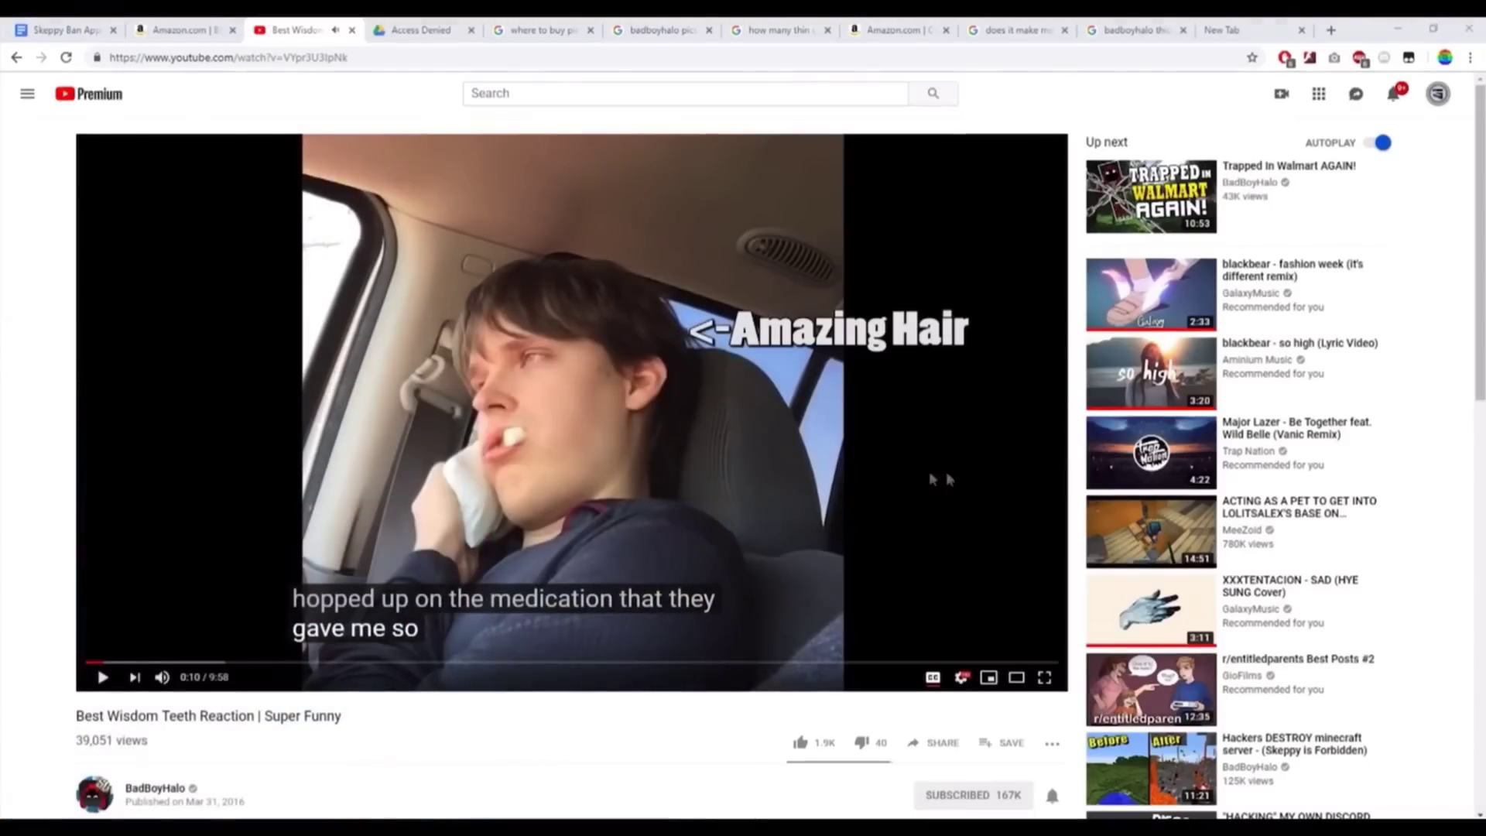
key("super")
type("scree")
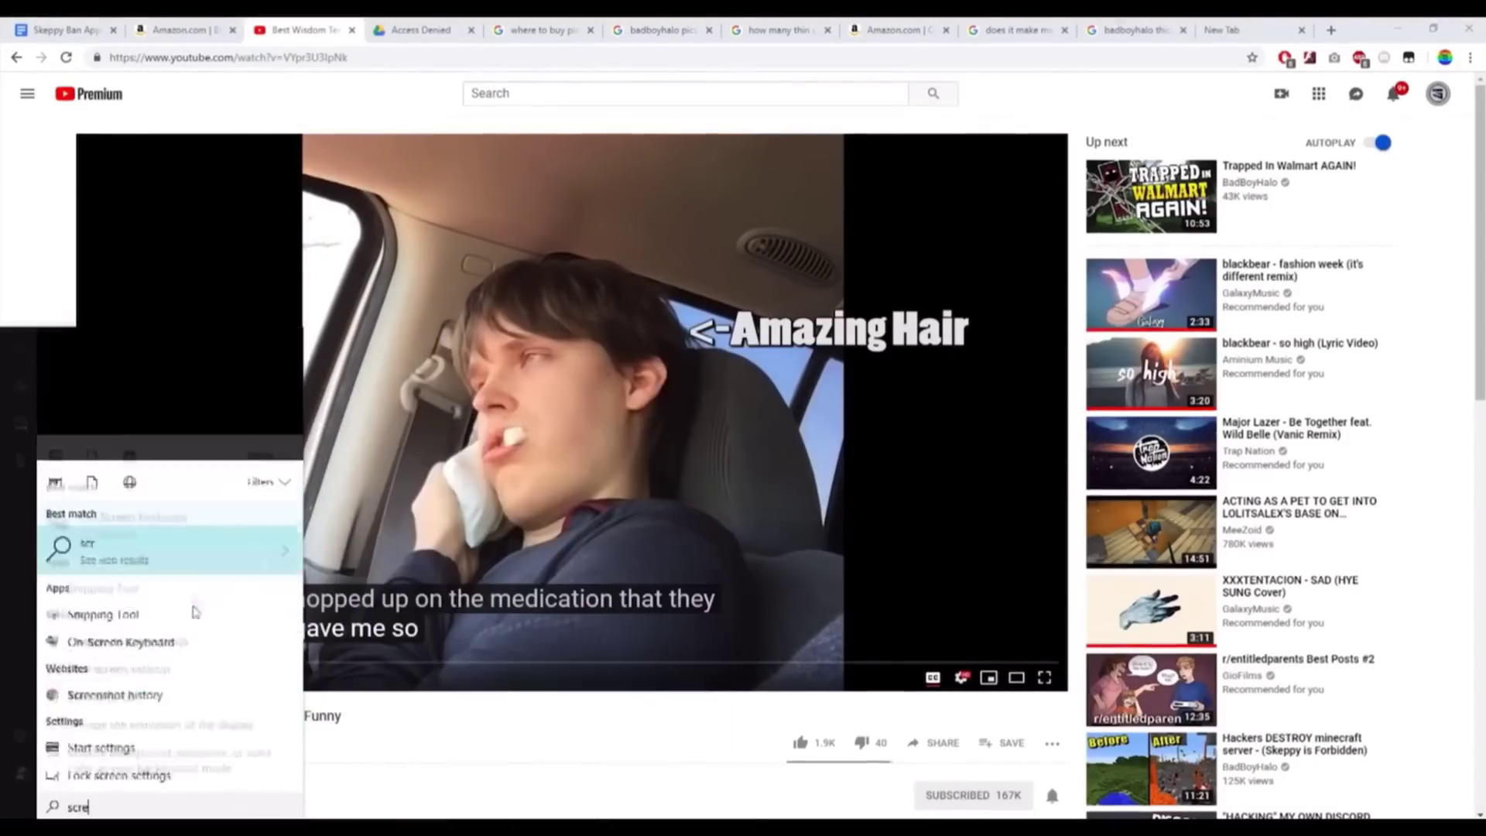
right_click(139, 489)
left_click(192, 495)
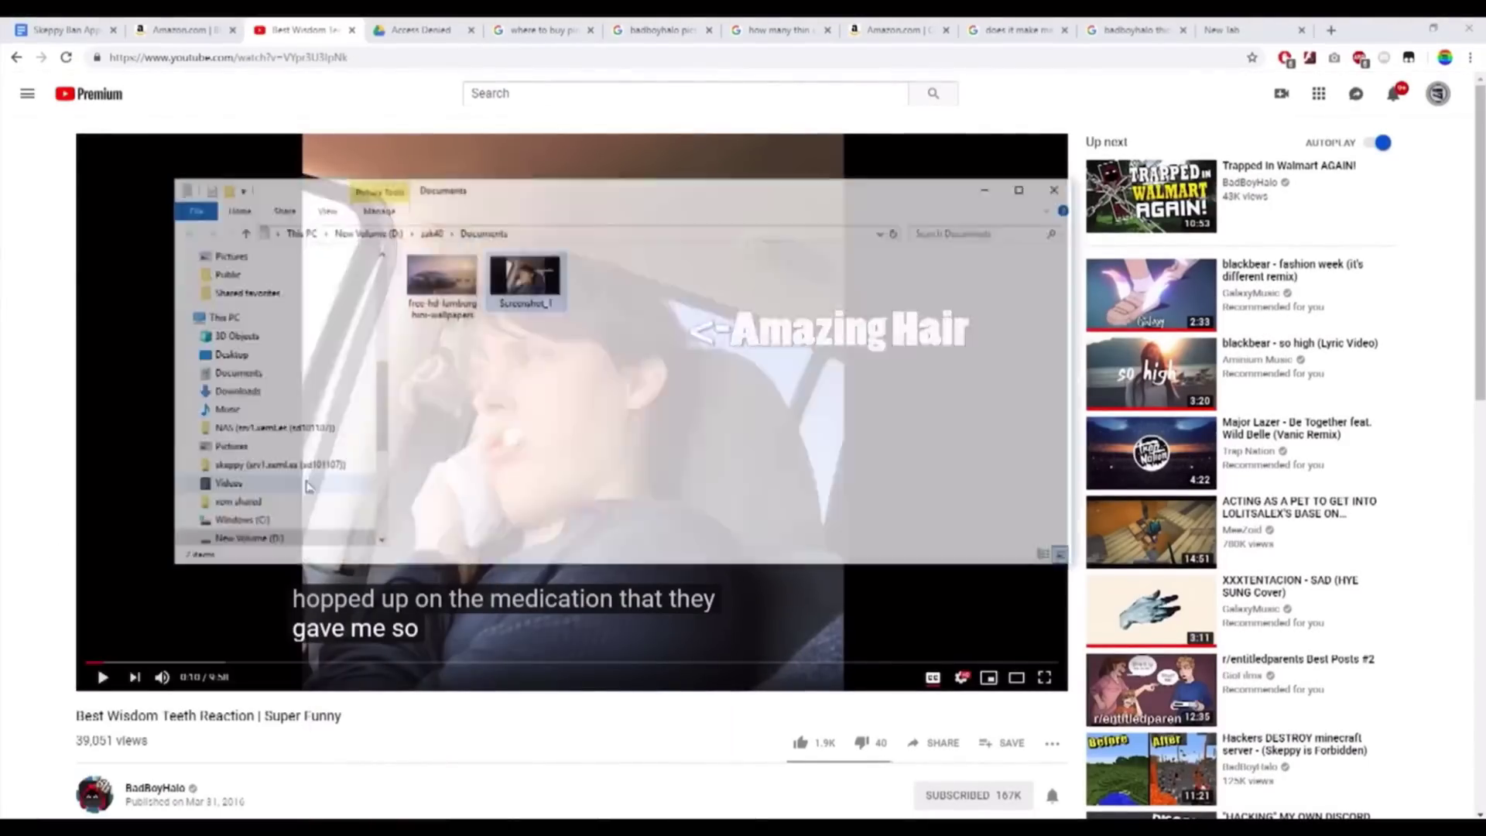
double_click(522, 282)
Accept the remote connection request and set Screenshot_1 as the desktop background.
right_click(694, 386)
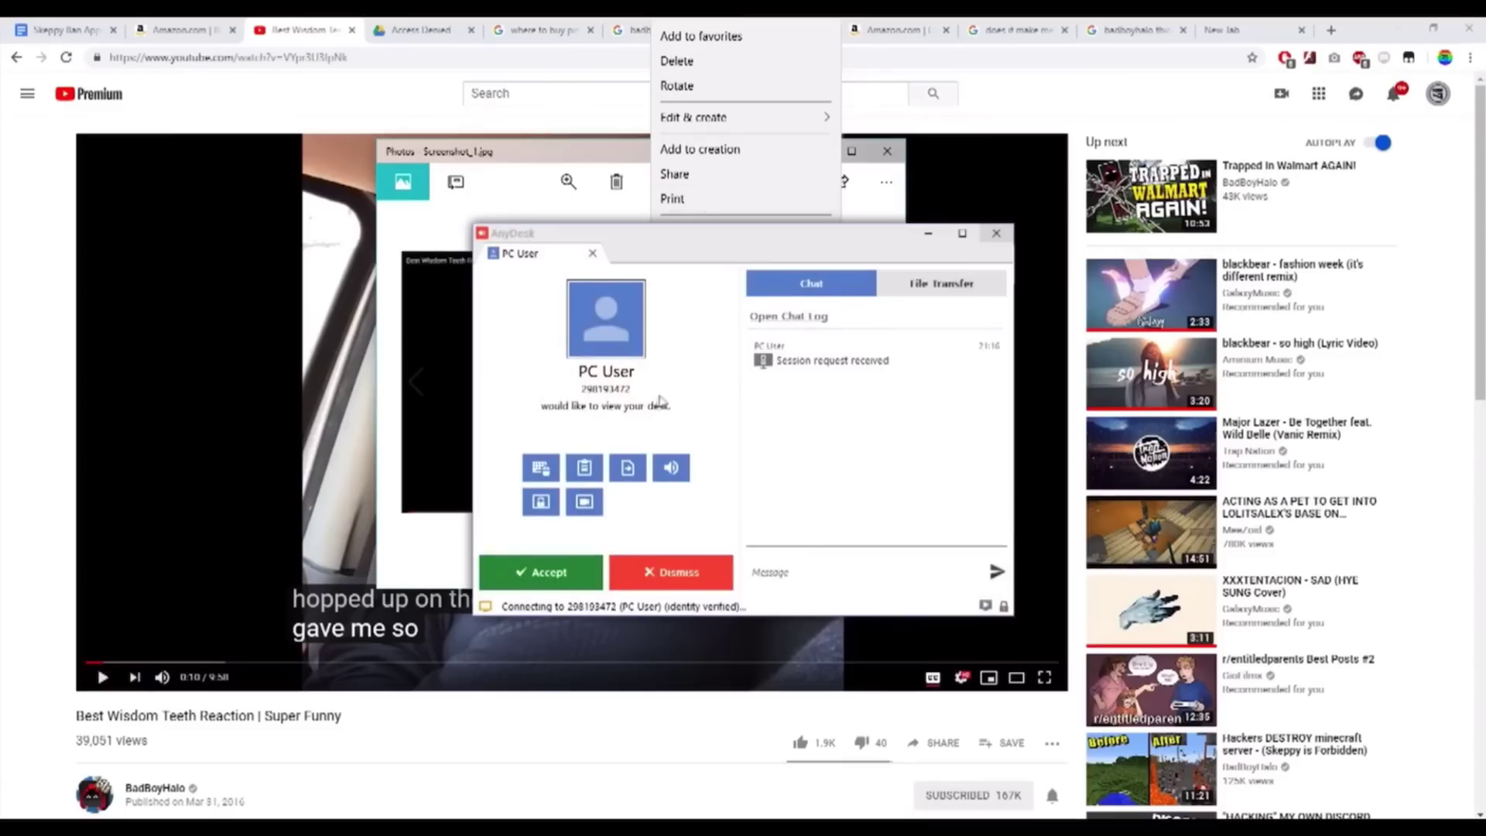
left_click(541, 572)
right_click(633, 360)
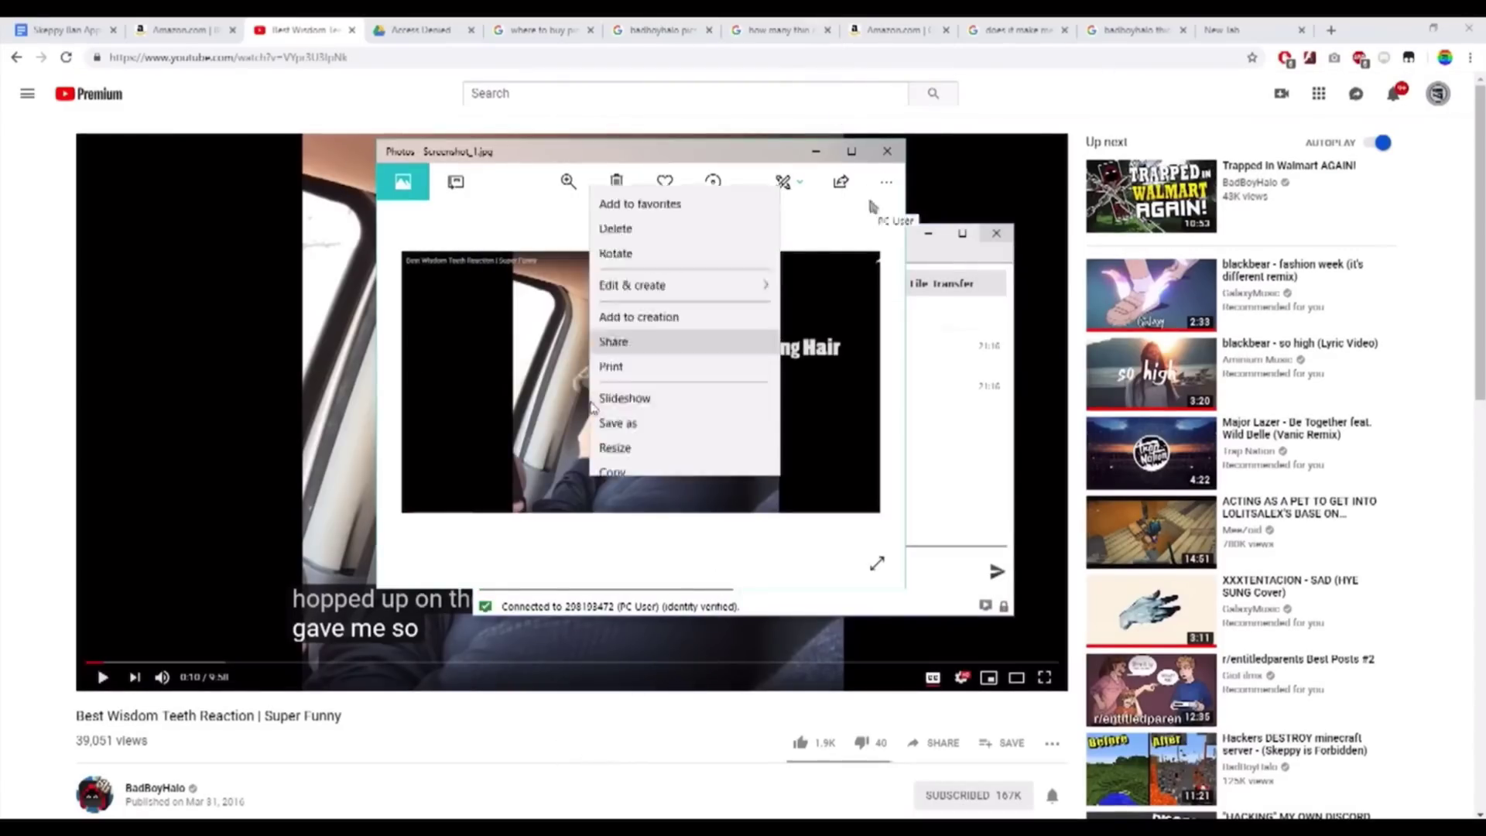
mouse_move(683, 361)
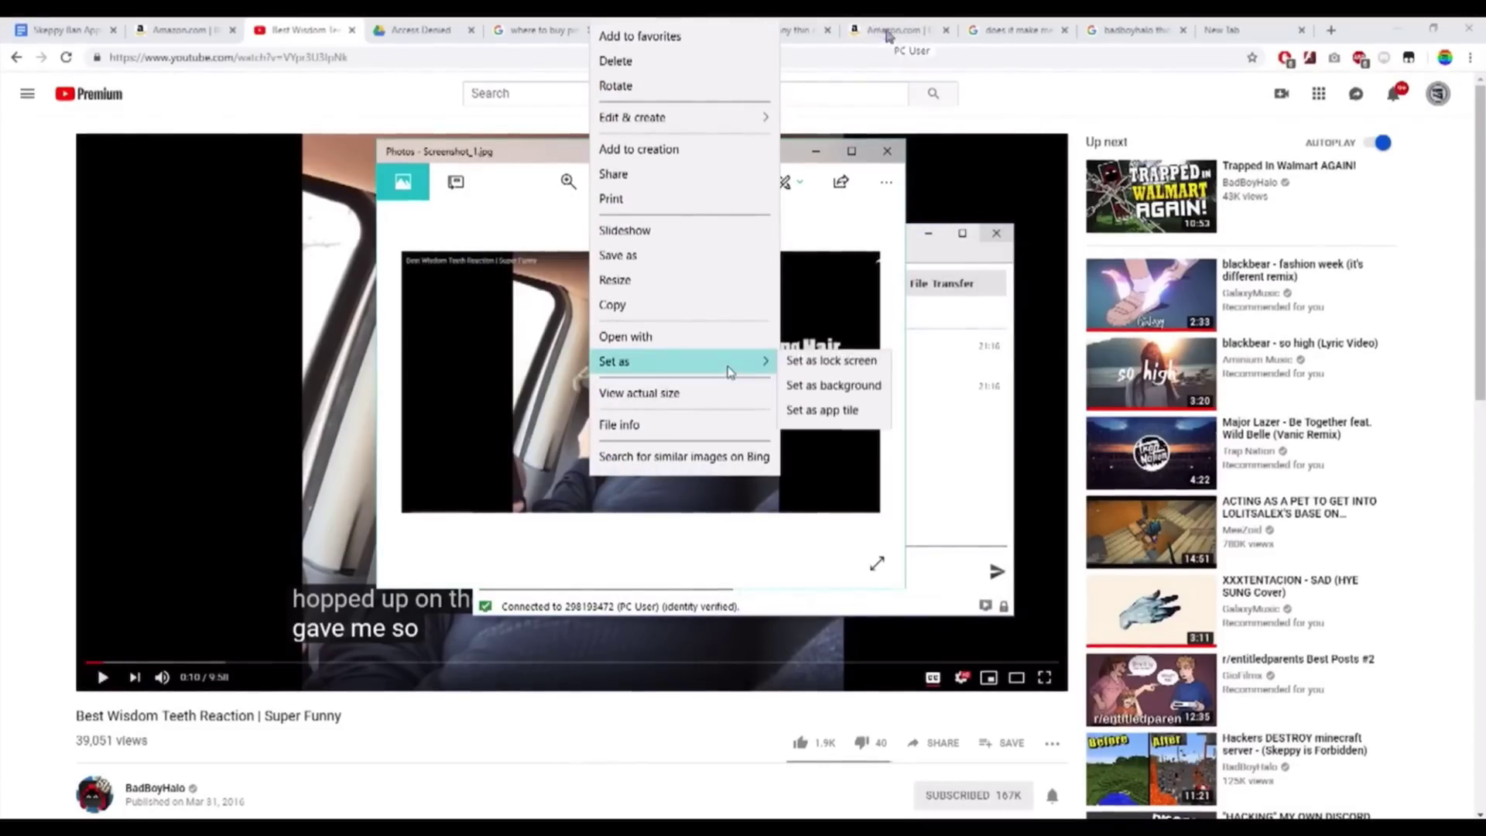
left_click(816, 385)
left_click(887, 151)
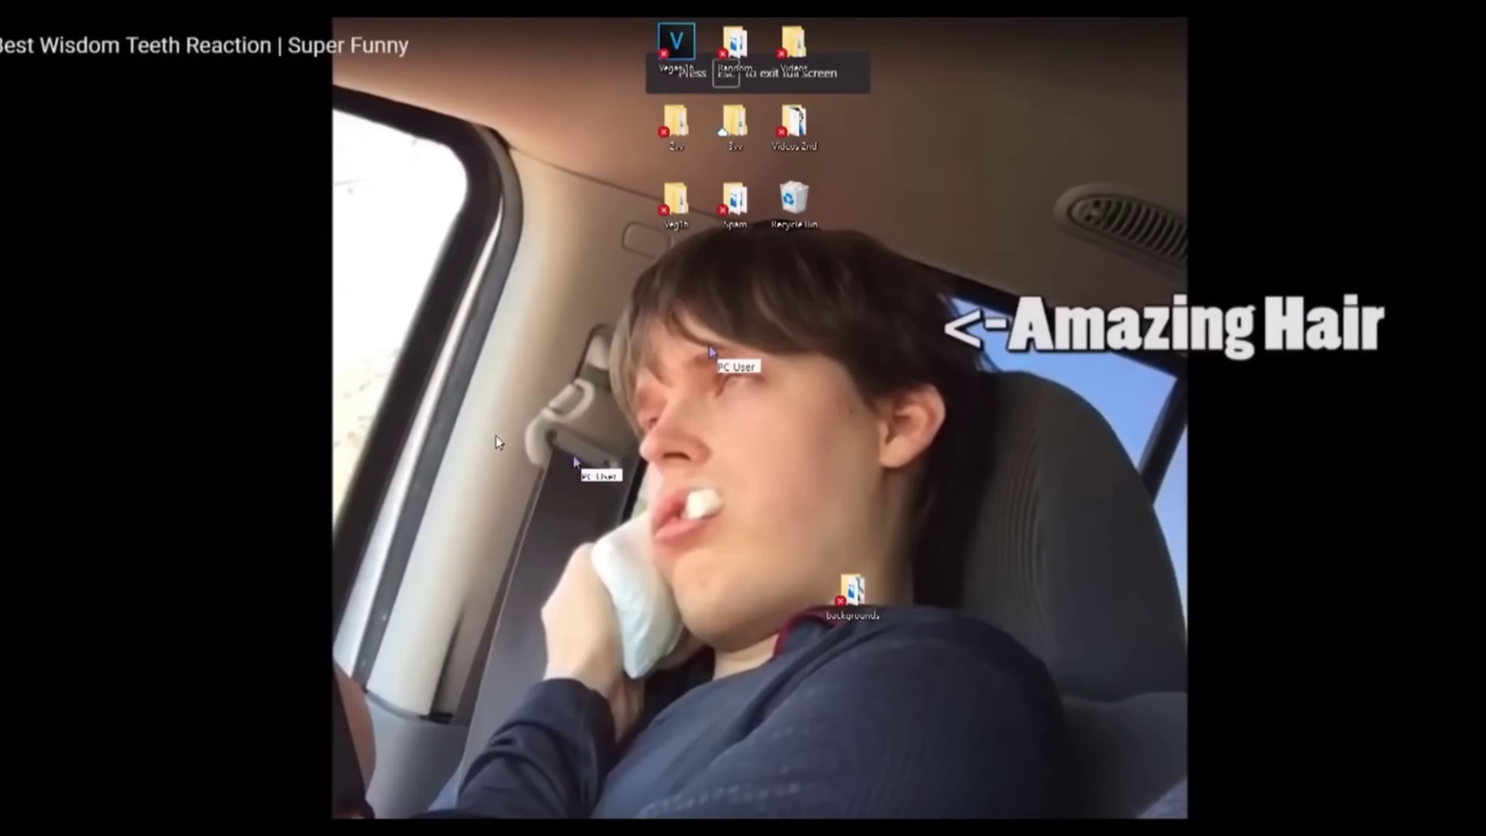
Inspect the new wallpaper using a desktop right-click menu and a full-screen selection drag.
right_click(1301, 374)
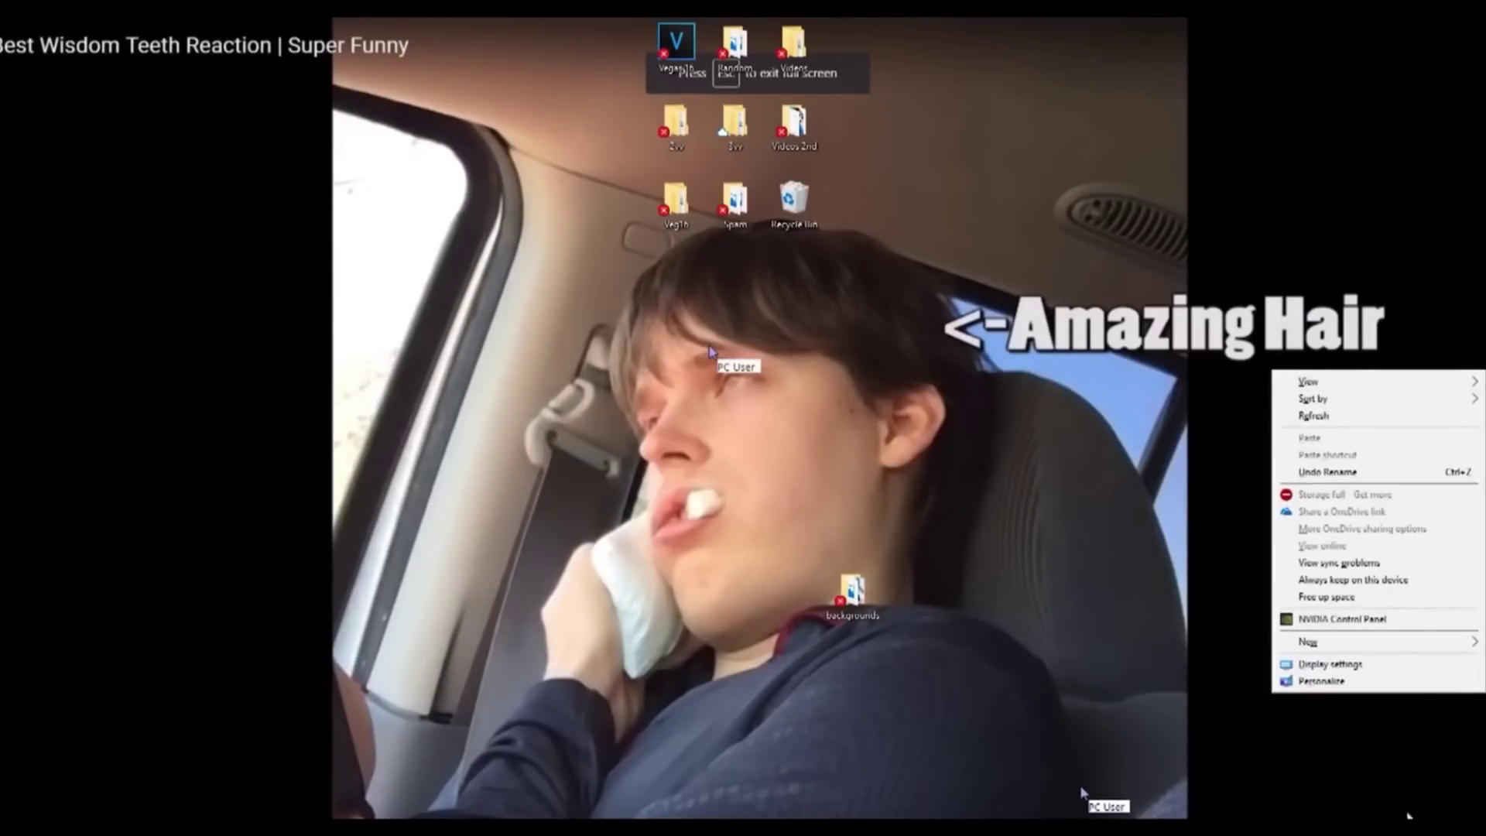
left_click(1416, 662)
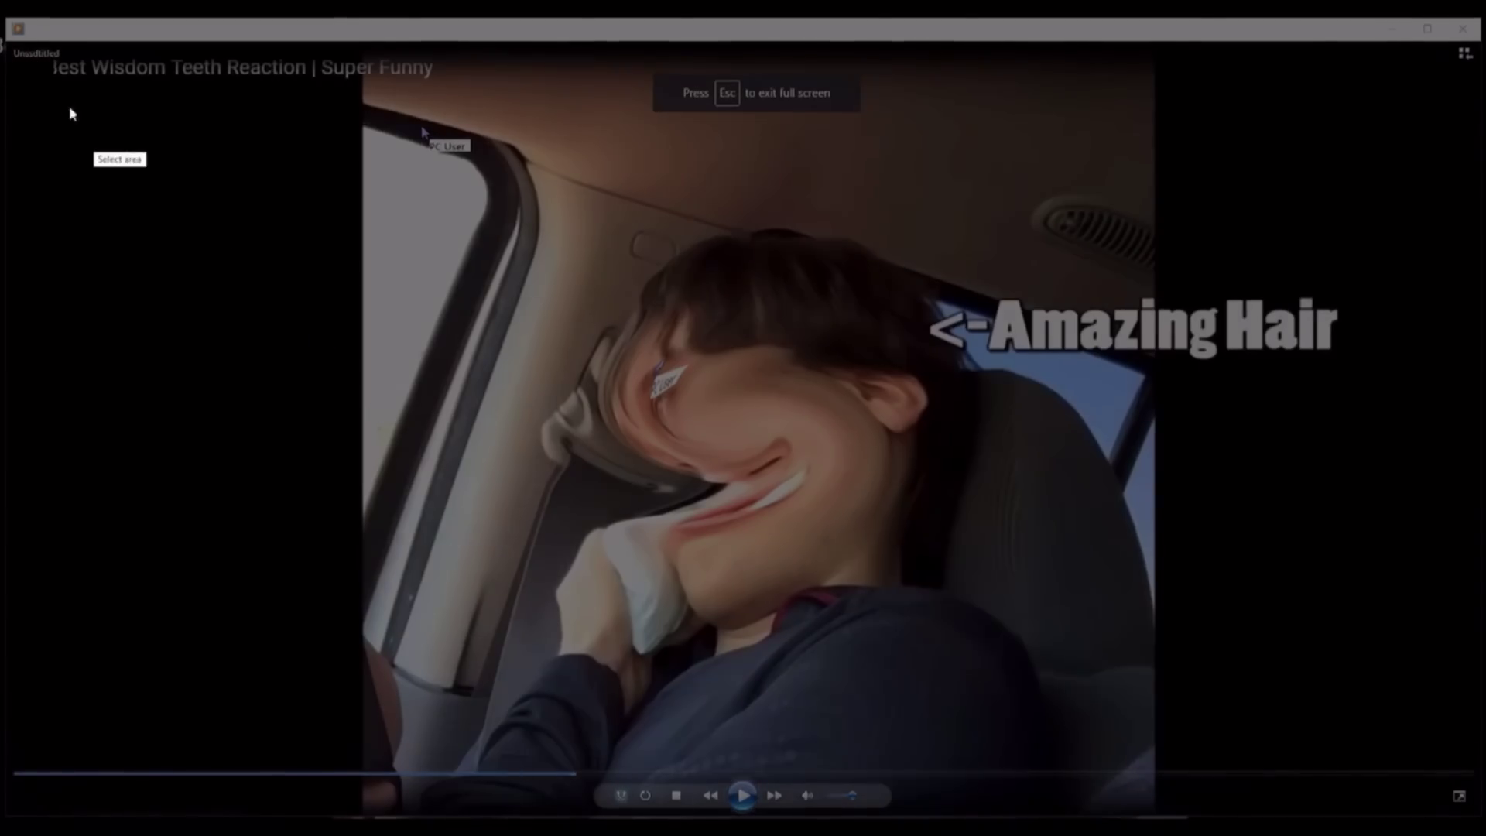
left_click_drag(35, 49, 1440, 788)
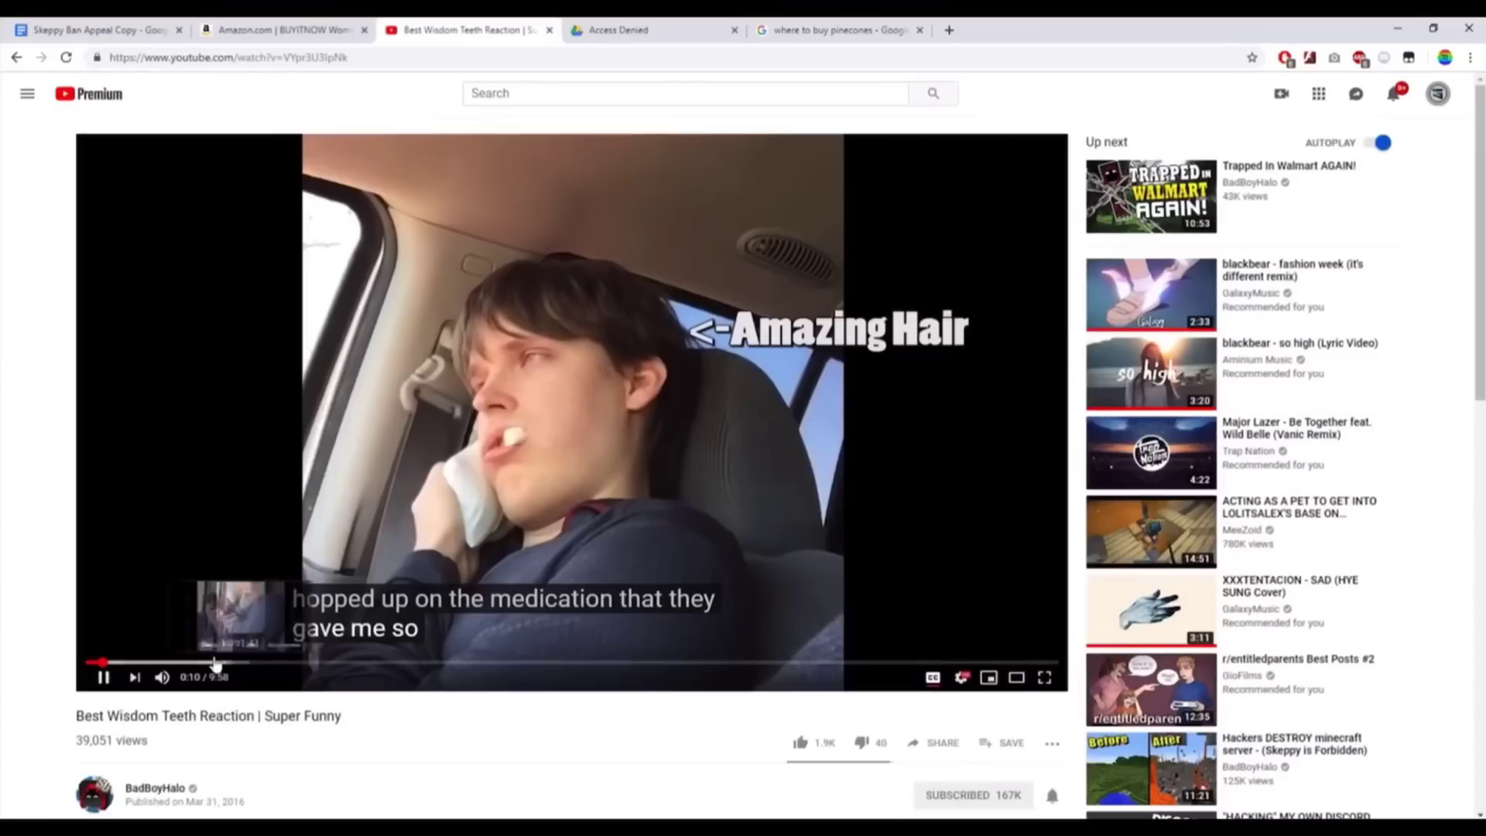
Switch to the Skeppy Ban Appeal Copy tab and bring OBS forward, nudging it left.
key("ctrl+shift+Tab")
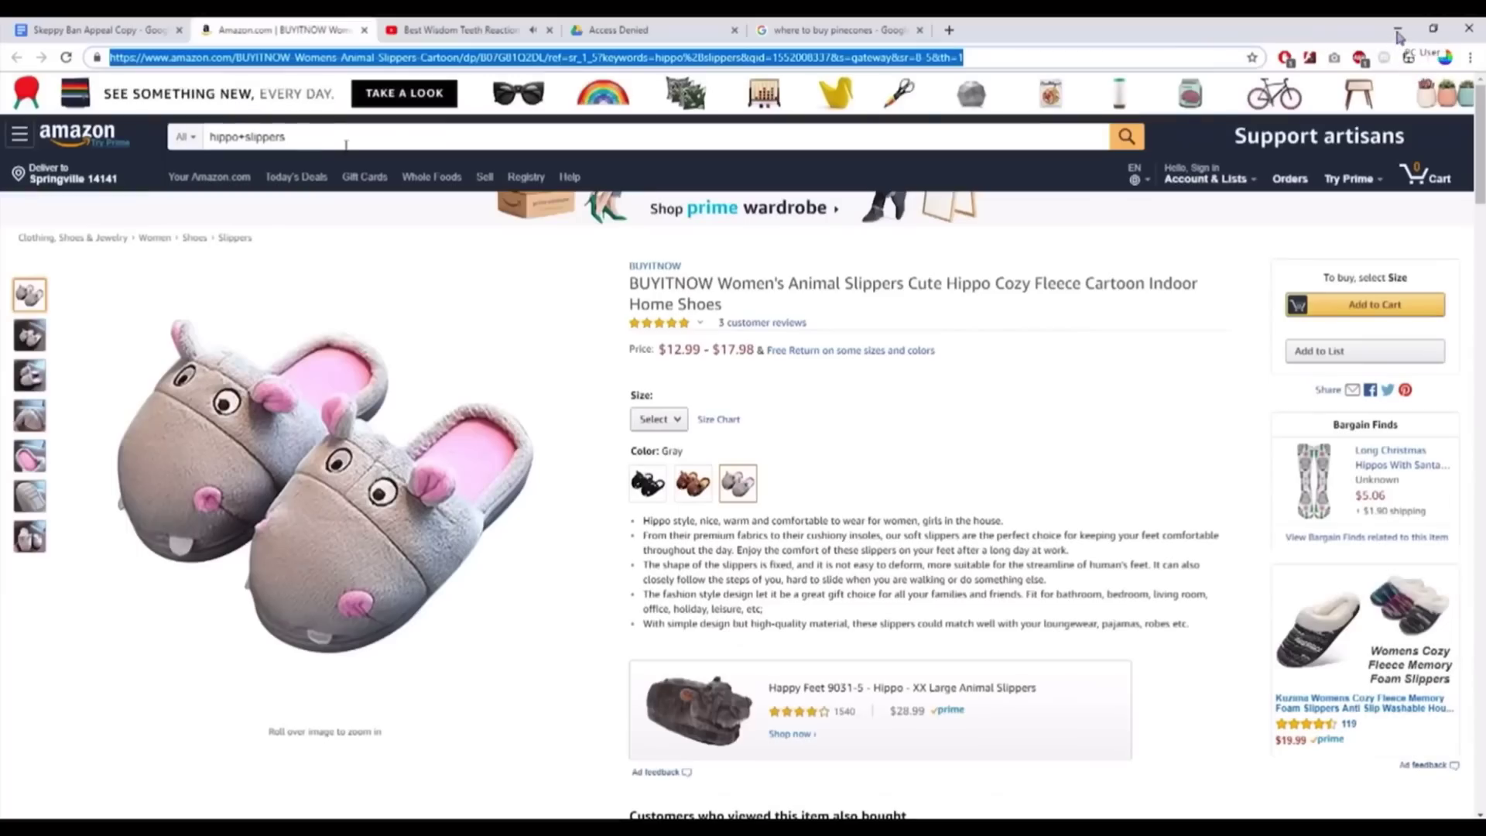
key("ctrl+shift+Tab")
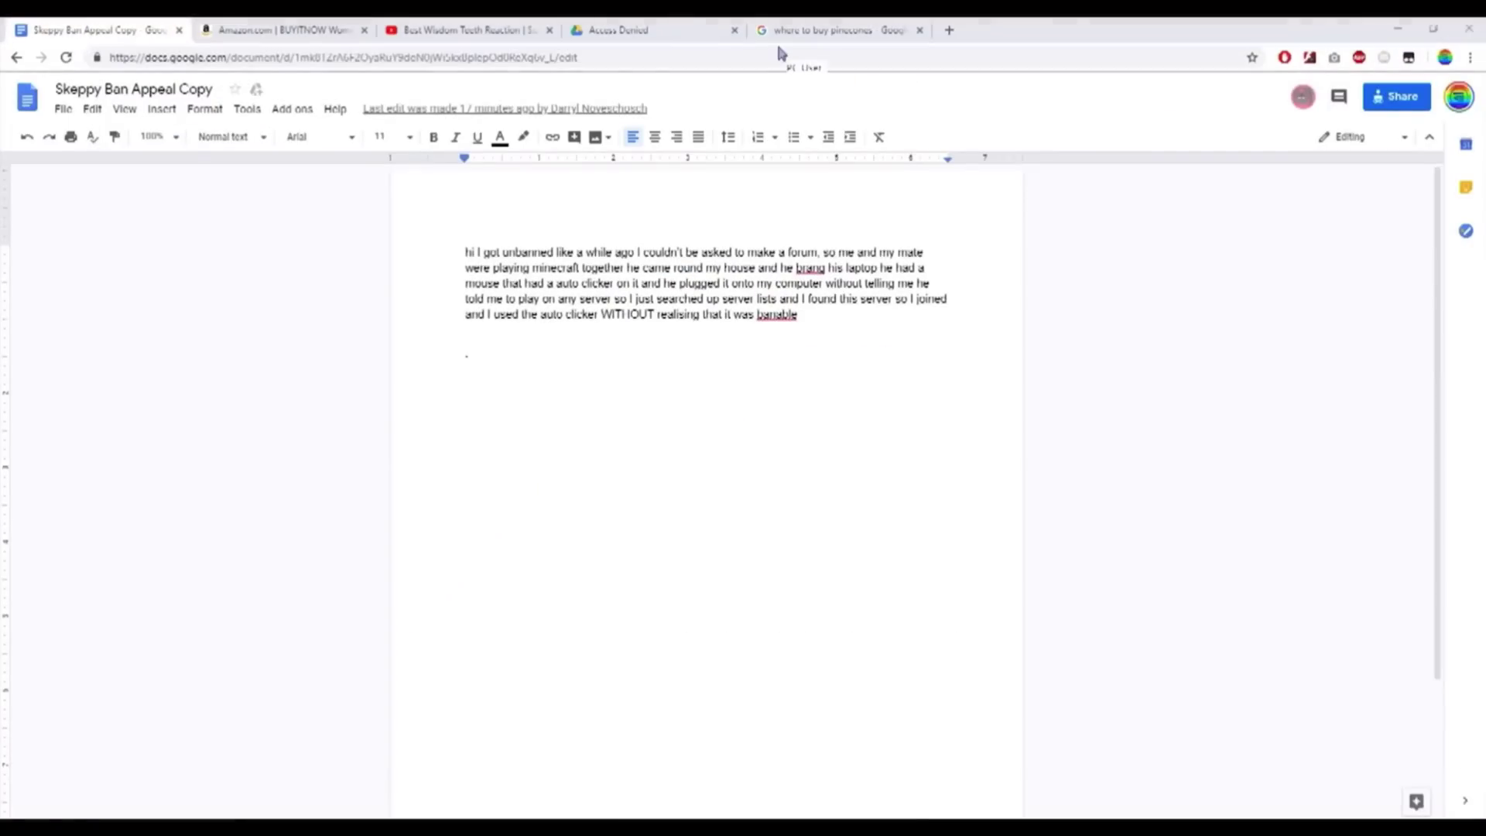
key("alt+Tab")
left_click_drag(836, 174, 755, 185)
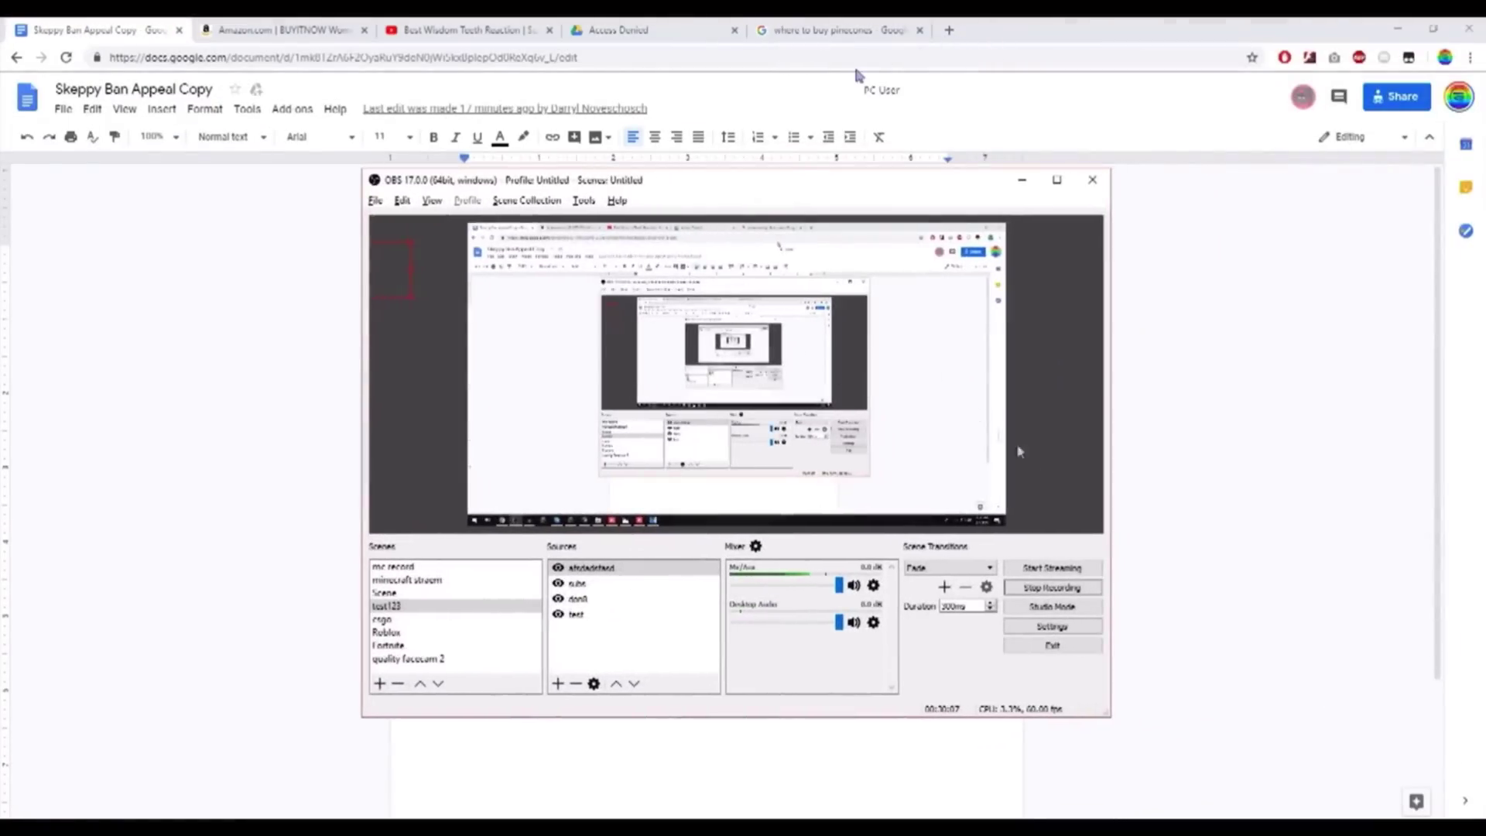